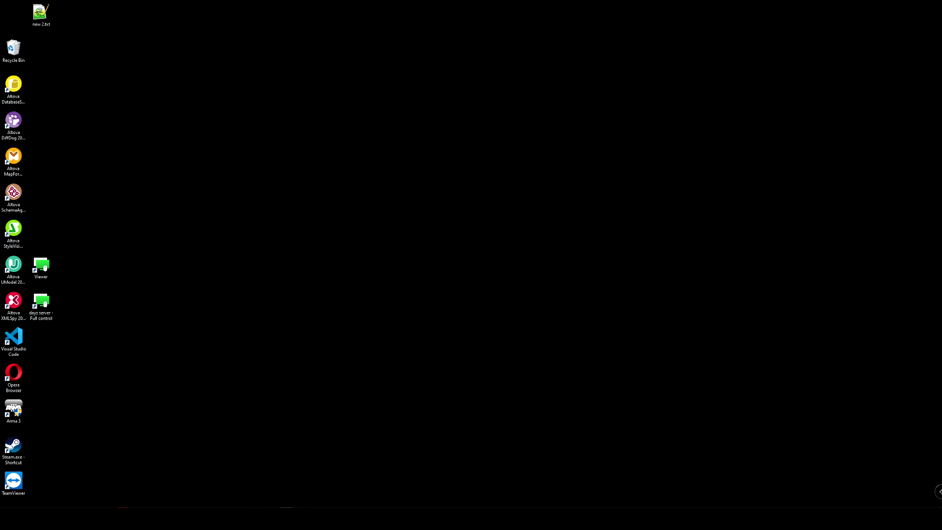
Step: Bring up init.c in Notepad++ and highlight the commented GetCEApi().ExportProxyData line below the INIT ECONOMY block
mouse_move(292, 519)
left_click(268, 491)
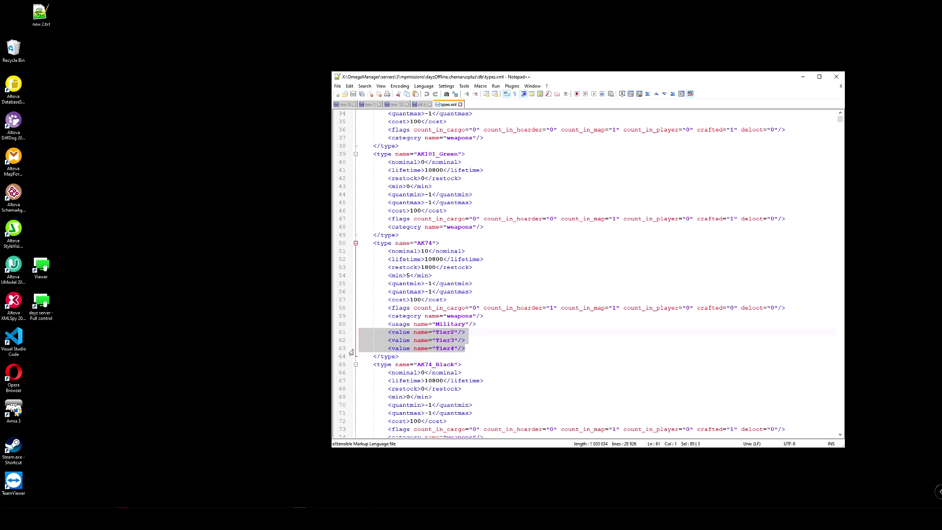
left_click(421, 105)
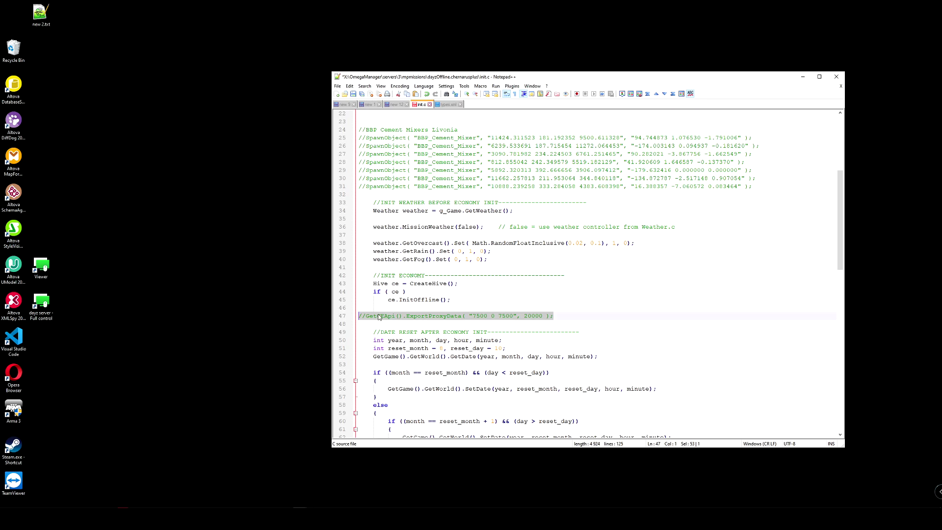
left_click(472, 317)
left_click_drag(571, 315, 367, 318)
left_click_drag(572, 318, 355, 318)
left_click_drag(566, 317, 355, 316)
left_click_drag(566, 316, 358, 316)
left_click_drag(553, 317, 356, 318)
left_click_drag(560, 316, 355, 316)
left_click_drag(557, 316, 350, 317)
left_click_drag(558, 316, 350, 318)
left_click(350, 320)
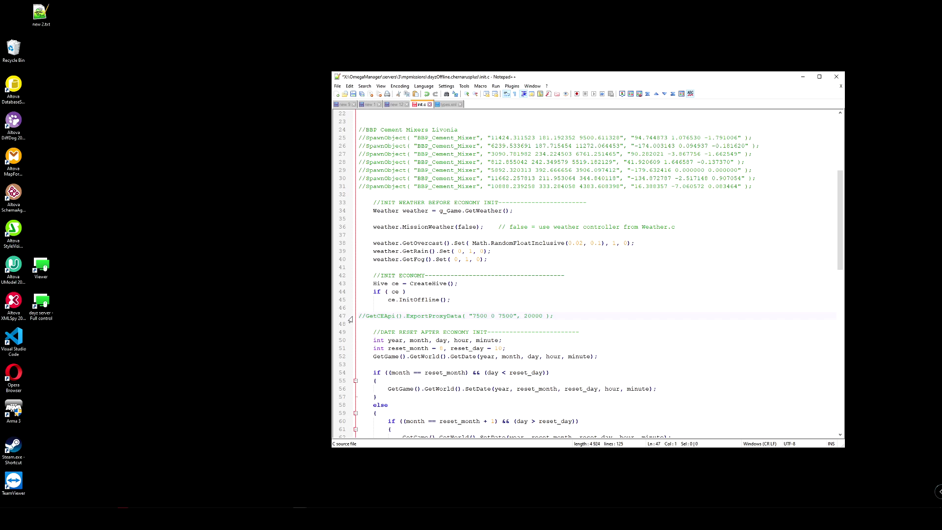
Step: Uncomment the ExportProxyData line in init.c, restore its // prefix, and minimize the editor
key("Delete")
key("Delete")
type("//")
key("End")
left_click(802, 77)
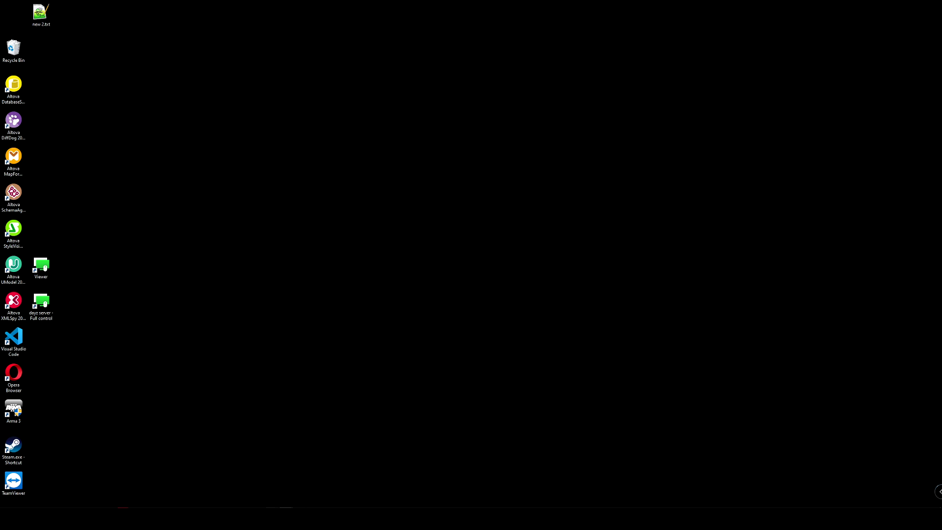
Step: Switch to Steam, search the library for "dayz" and open the DayZ Tools page
left_click(285, 519)
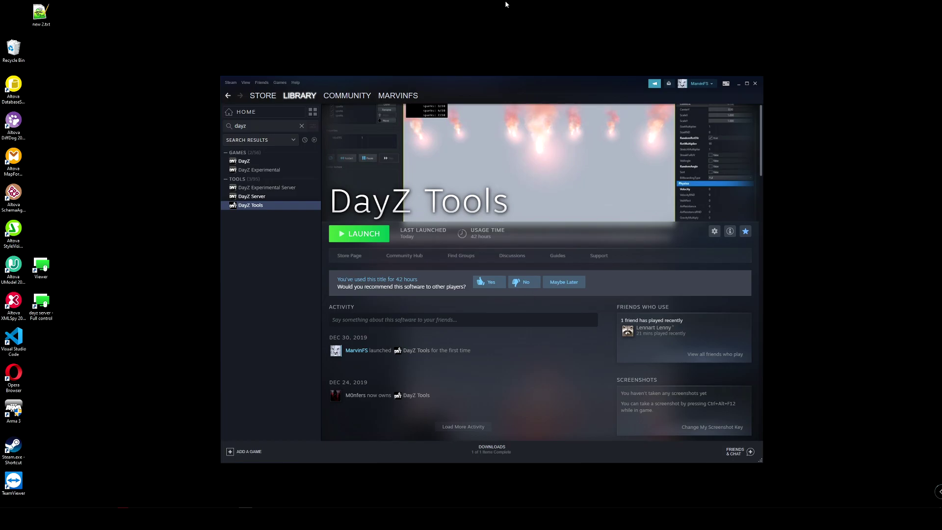
left_click(296, 109)
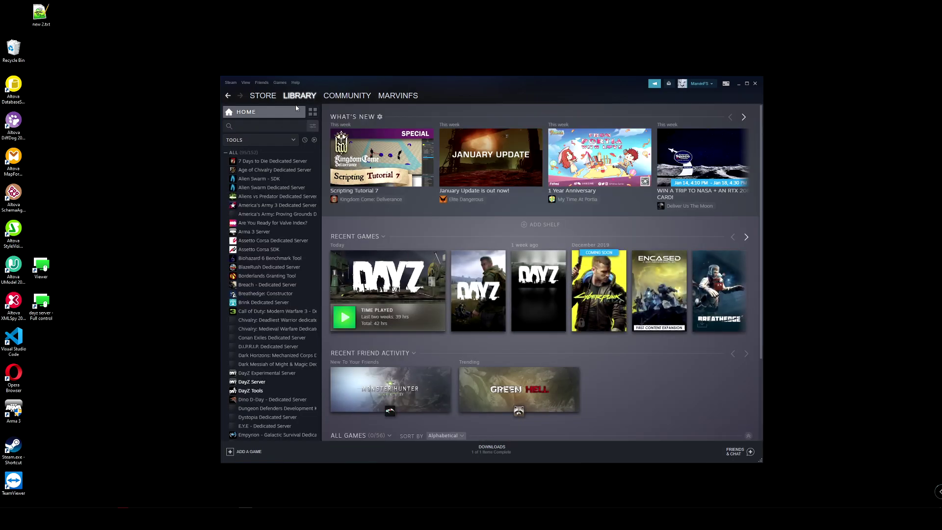
left_click(294, 141)
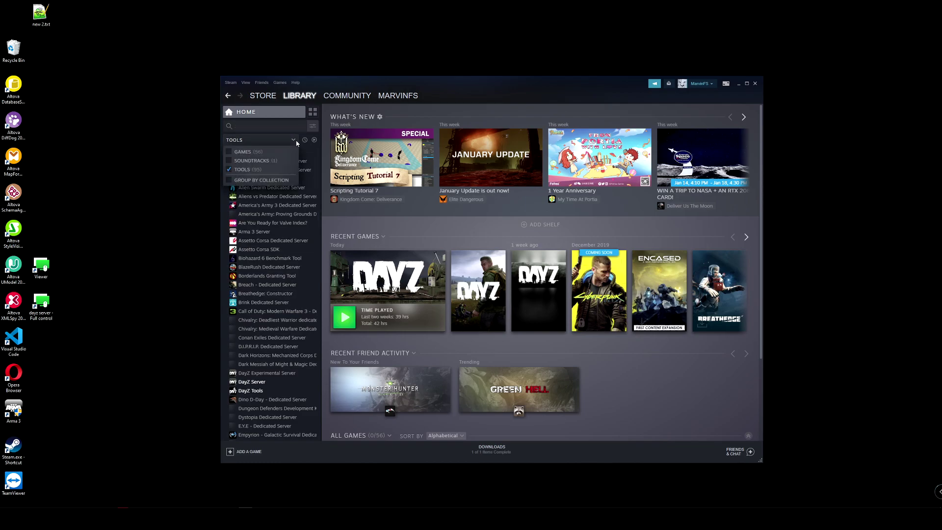
left_click(246, 140)
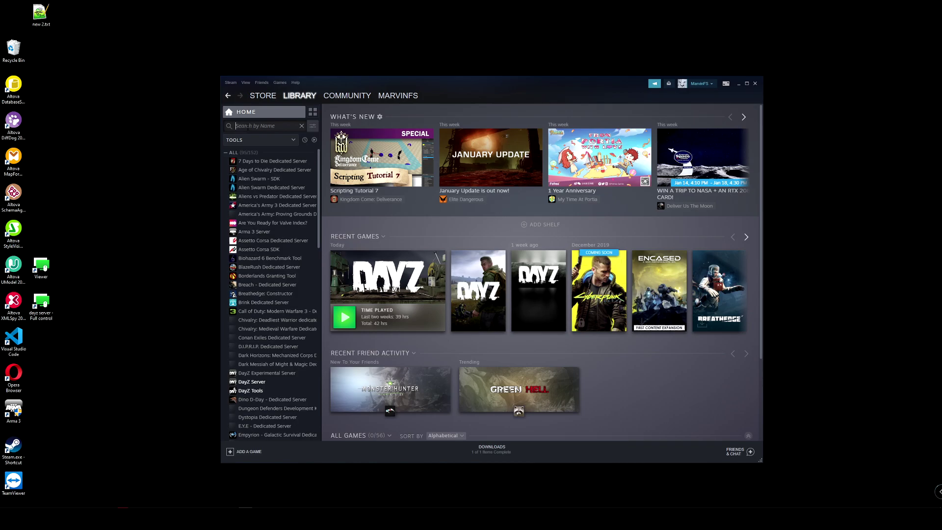
type("dayz")
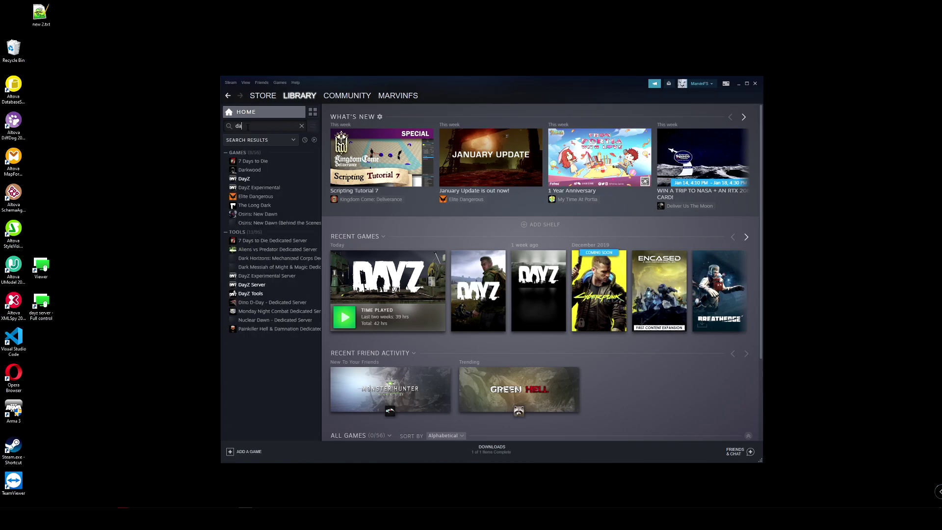
left_click(244, 206)
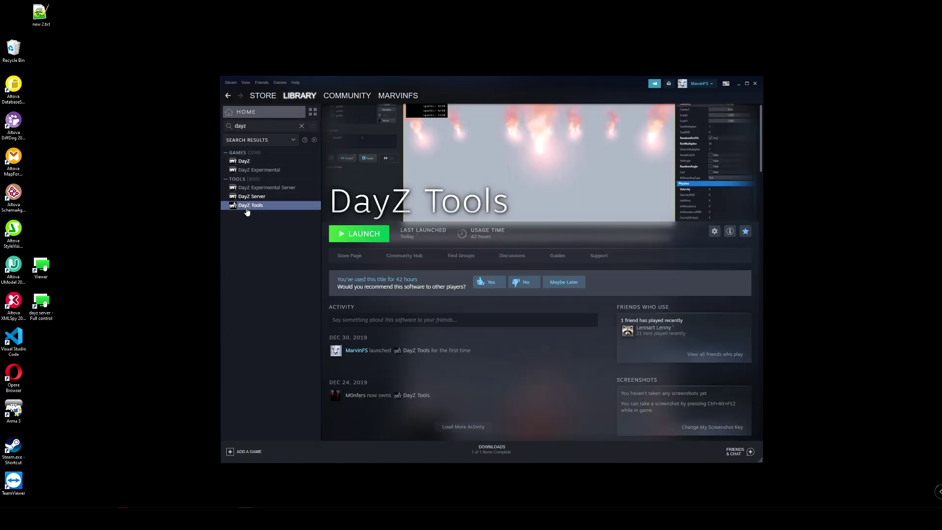
Step: Launch DayZ Tools, reposition its window and minimize Steam
left_click(335, 234)
left_click(488, 286)
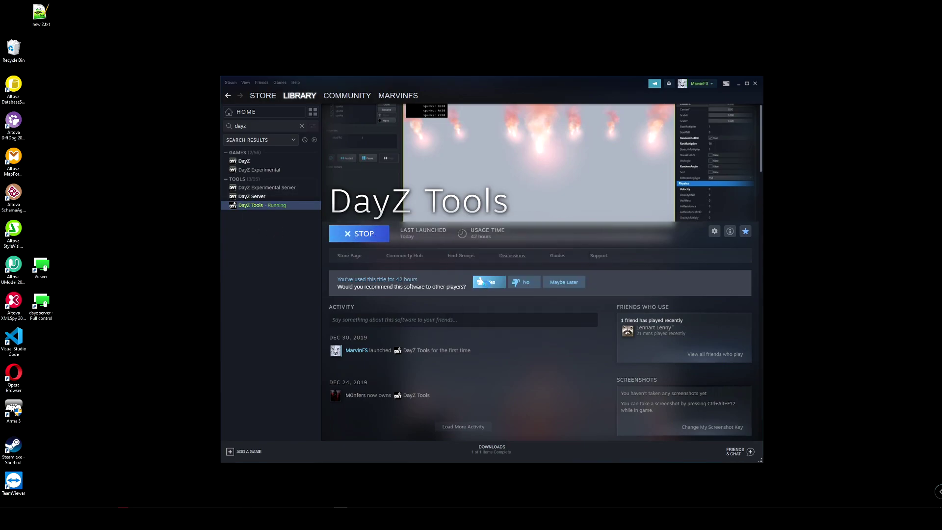
left_click_drag(127, 64, 256, 104)
left_click(737, 84)
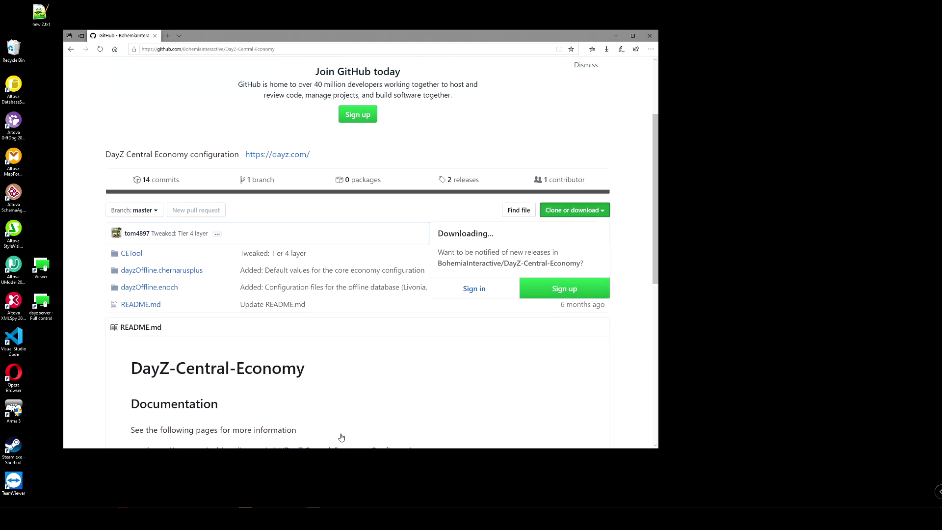
Step: Download the DayZ-Central-Economy repository from GitHub as a ZIP and extract its DayZ-Central-Economy-master folder to the desktop
left_click_drag(498, 36, 537, 63)
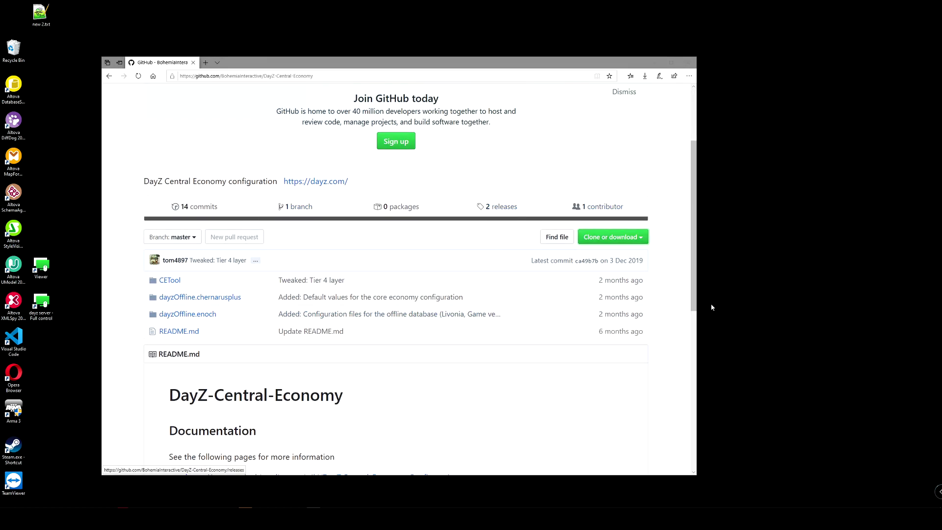
left_click(637, 238)
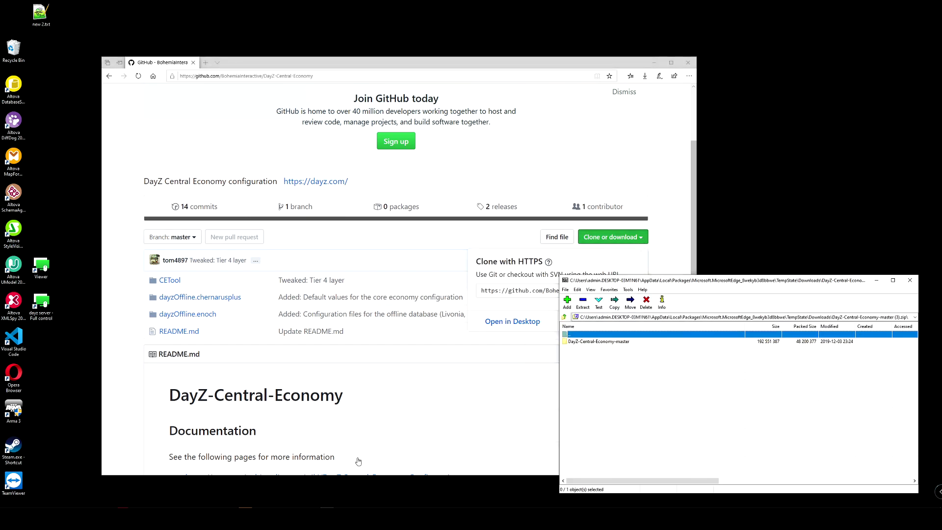
left_click_drag(613, 276, 500, 286)
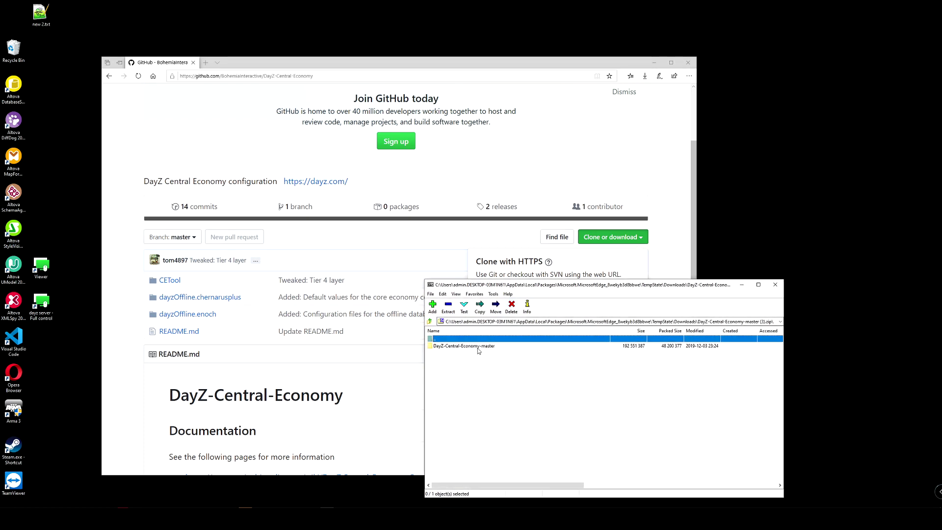
left_click_drag(479, 350, 742, 143)
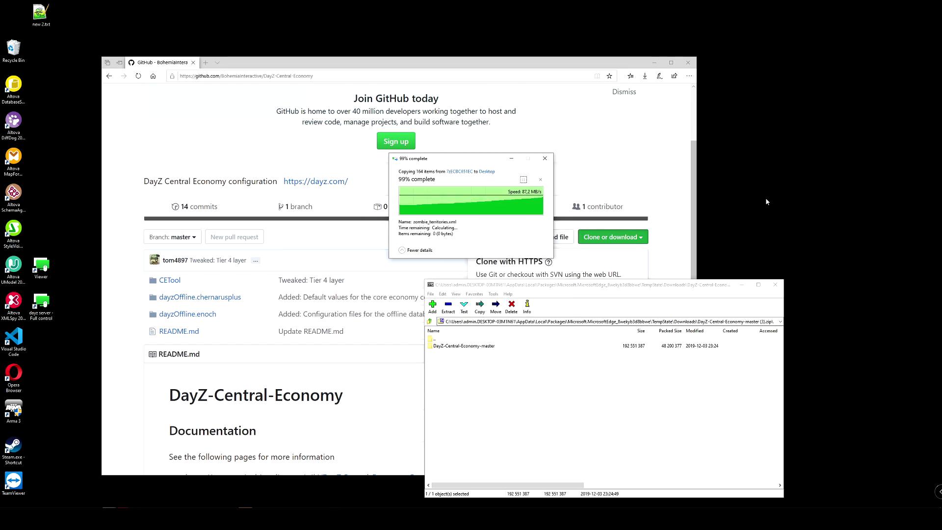
left_click(775, 285)
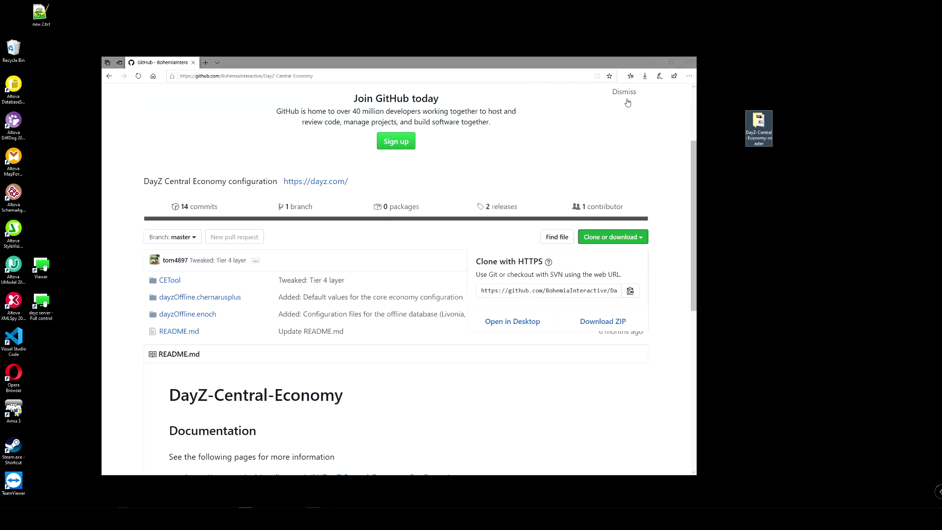
left_click(654, 65)
Step: Open the CETool folder inside the extracted DayZ-Central-Economy-master folder and locate the ChernarusPlus and Enoch map folders
double_click(759, 124)
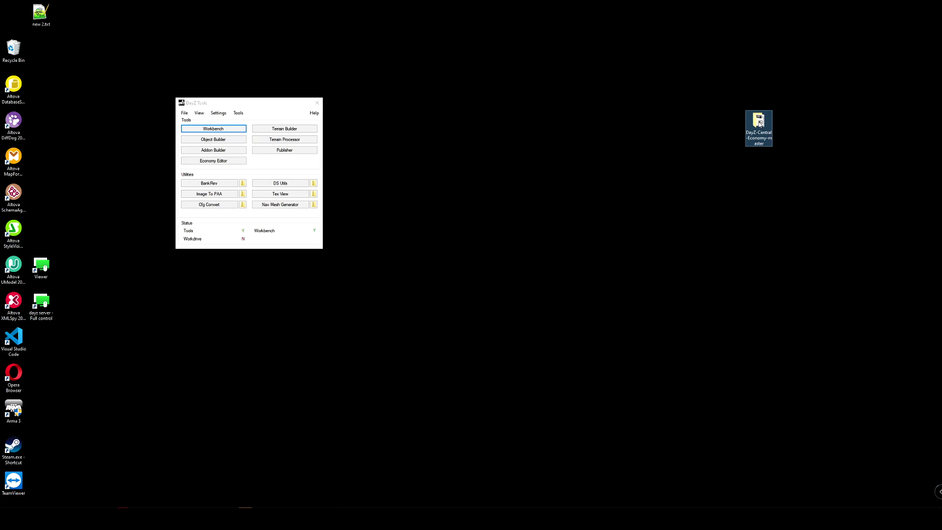
left_click_drag(375, 164, 683, 170)
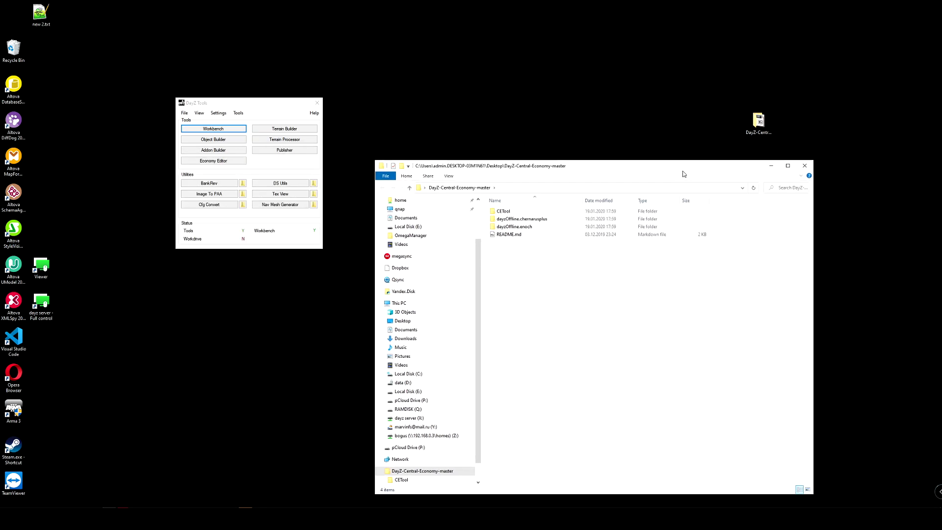
left_click(519, 212)
double_click(519, 211)
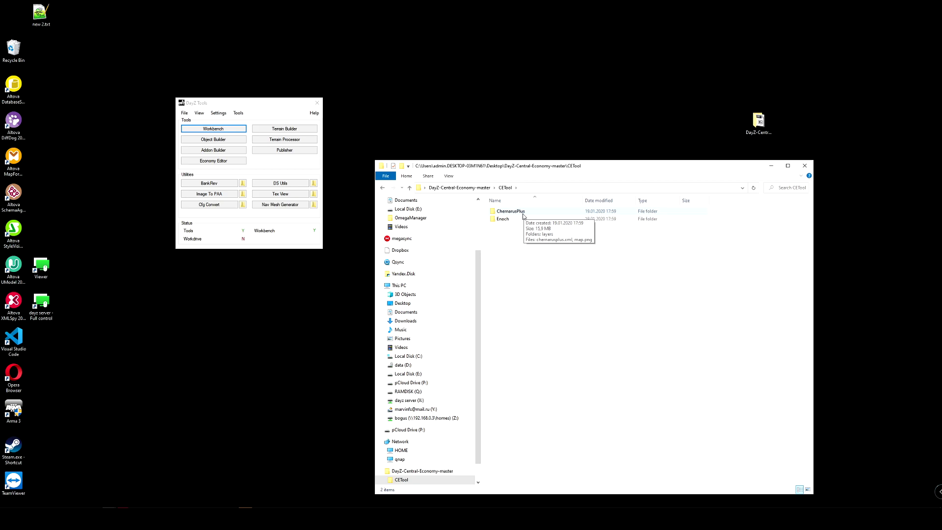
left_click(505, 219)
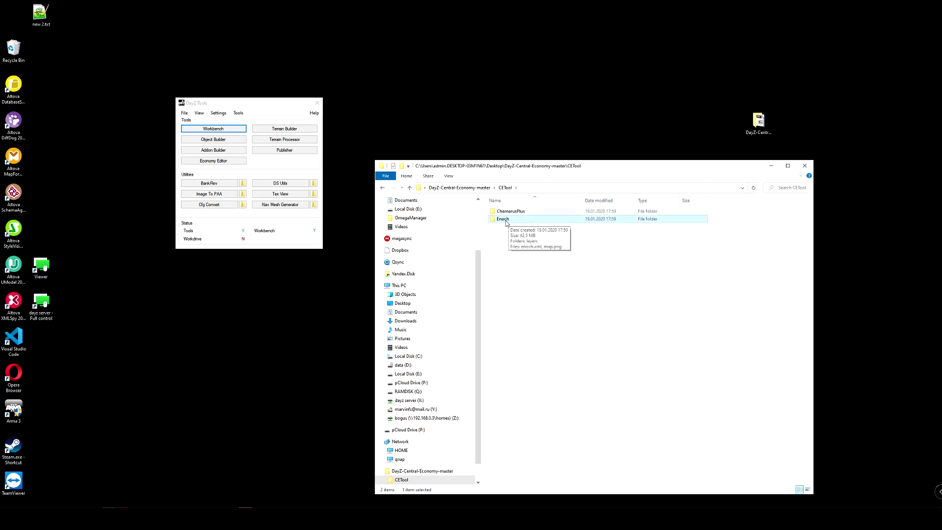
left_click(510, 211)
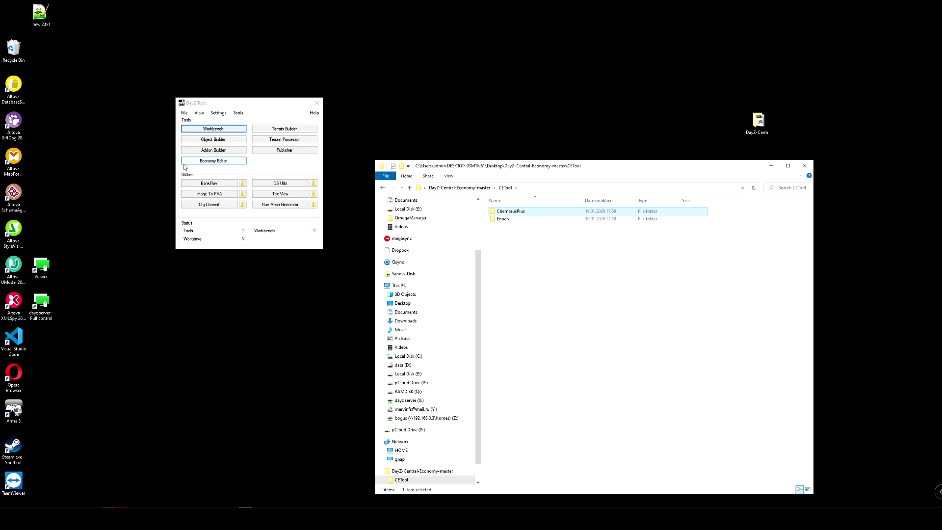
Step: Start the Economy Editor from DayZ Tools and load chernarusplus.xml from DayZ-Central-Economy-master\CETool\ChernarusPlus
left_click(222, 162)
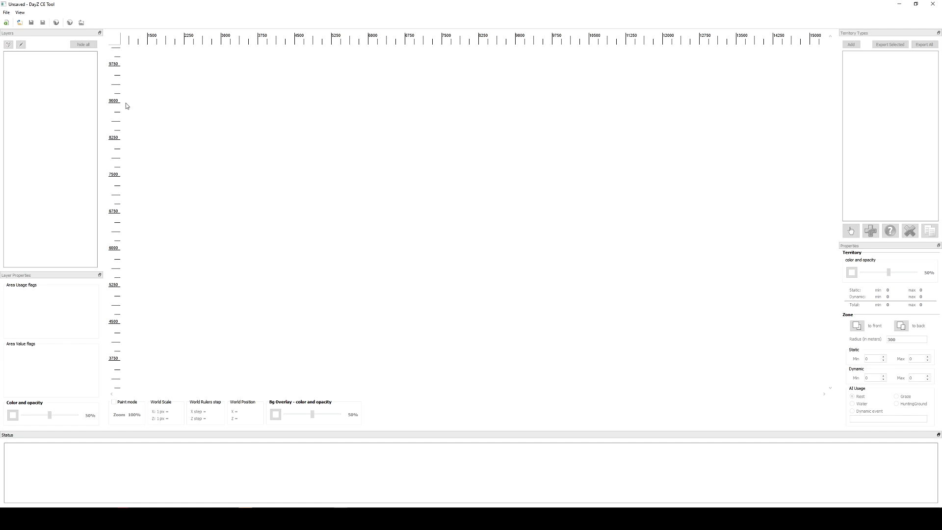
left_click(5, 15)
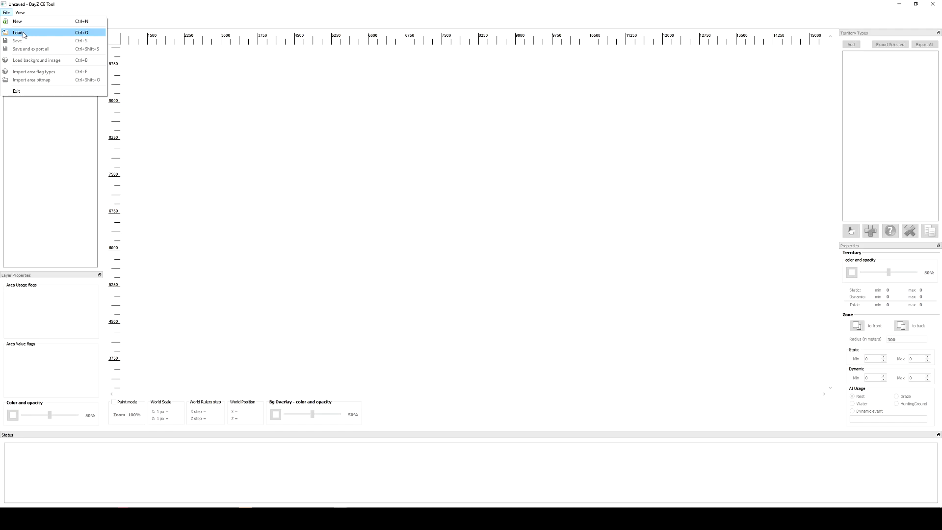
left_click(21, 33)
left_click(525, 192)
left_click(442, 213)
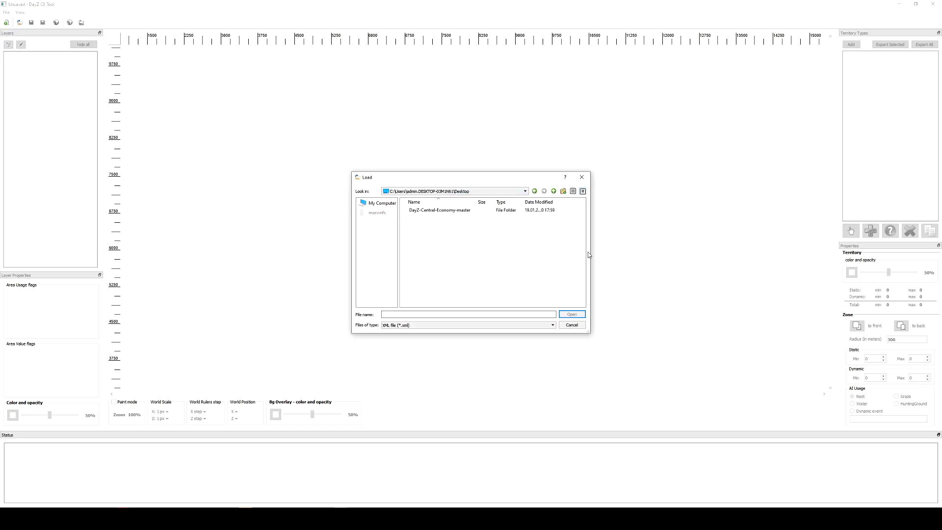
double_click(454, 211)
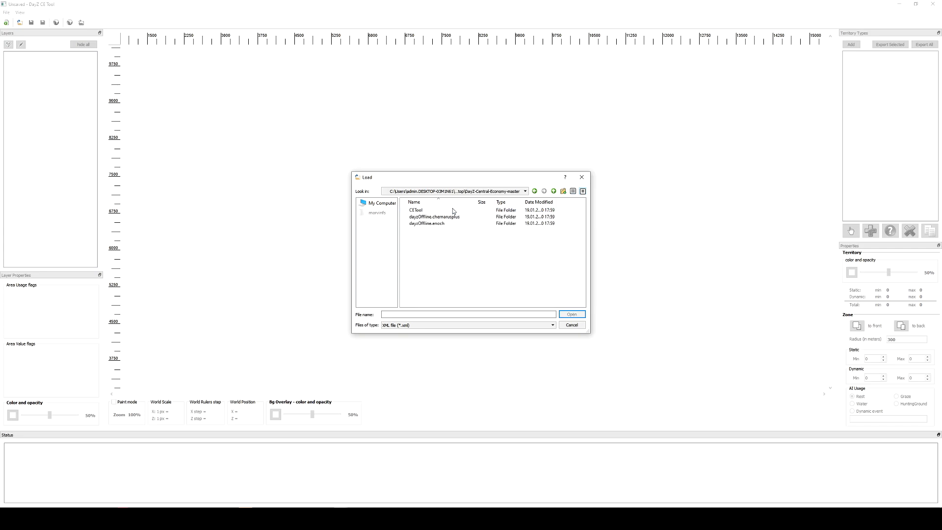
double_click(428, 211)
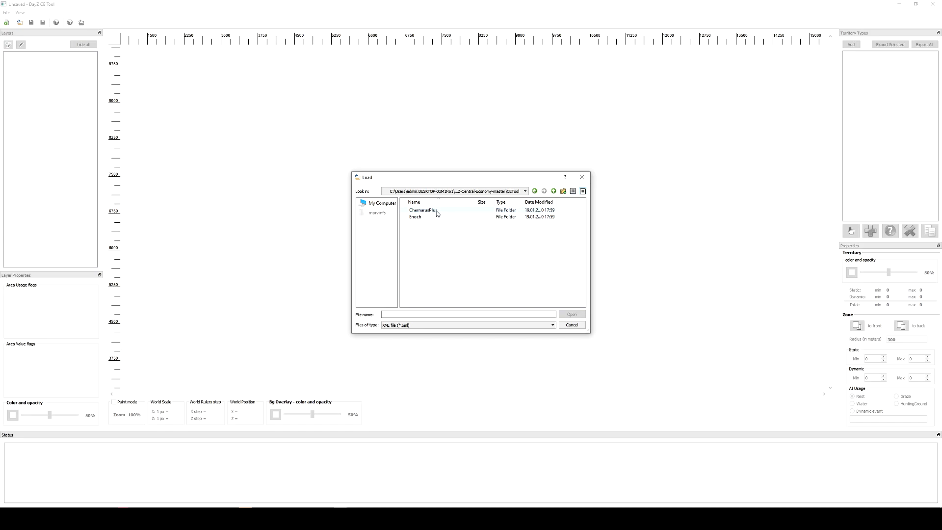
double_click(436, 211)
left_click(439, 219)
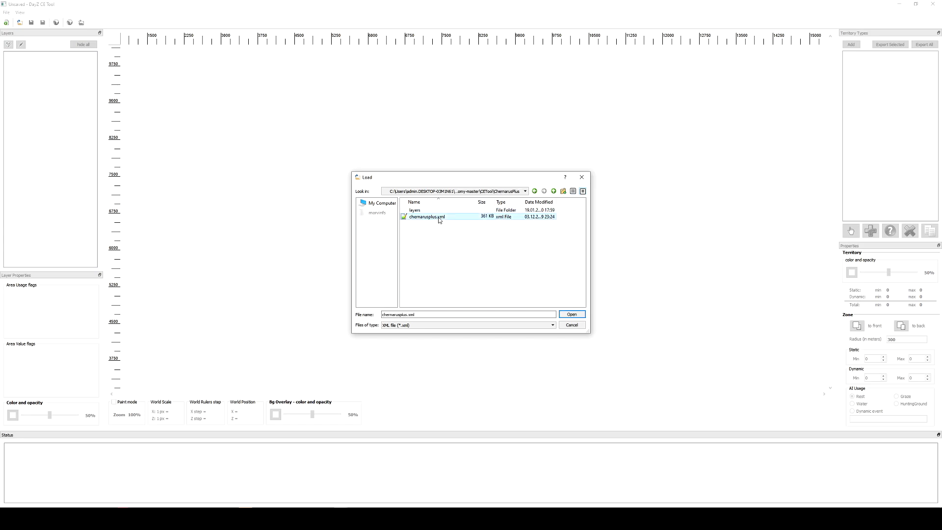
left_click(572, 314)
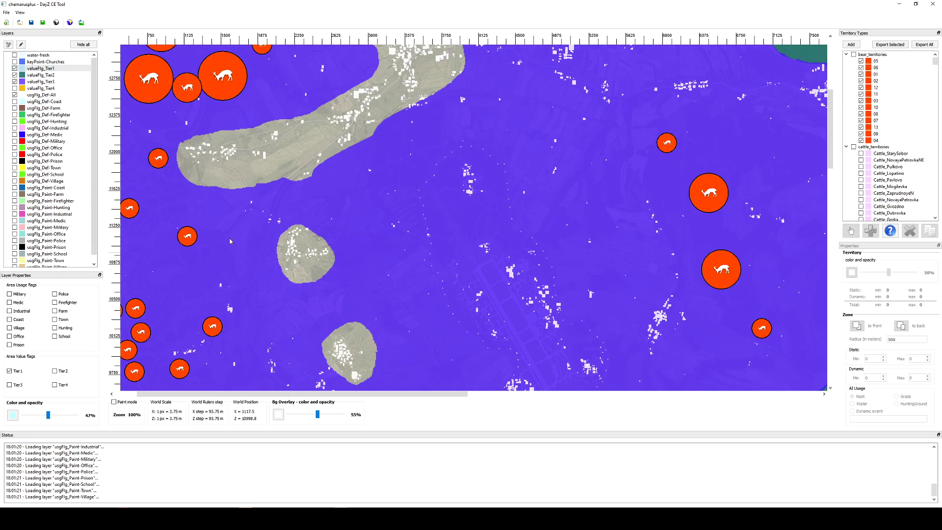
Step: Hide the bear territories on the map and collapse all the territory type groups
left_click(853, 55)
left_click(845, 55)
left_click(845, 61)
left_click(846, 67)
left_click(846, 67)
left_click(845, 84)
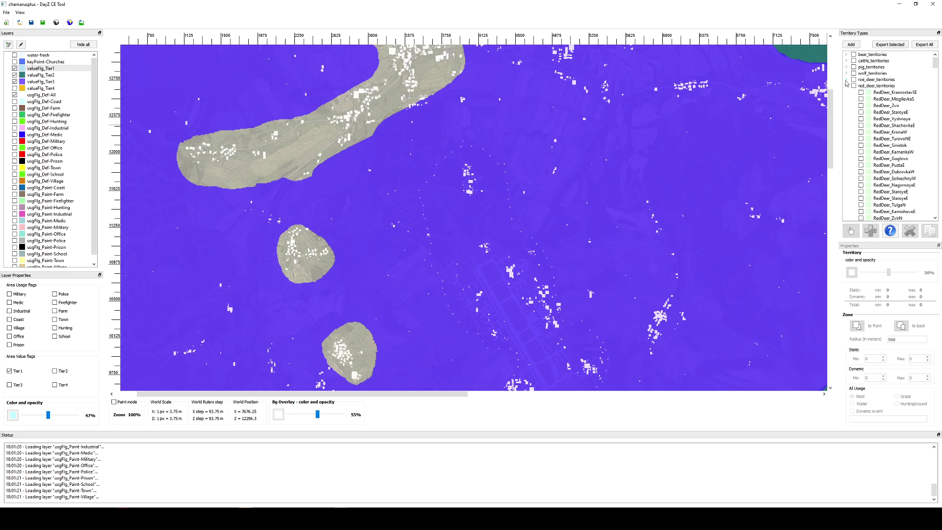
left_click(845, 86)
left_click(846, 91)
left_click(846, 99)
left_click(846, 105)
left_click(846, 111)
left_click(845, 111)
left_click(845, 118)
left_click(846, 117)
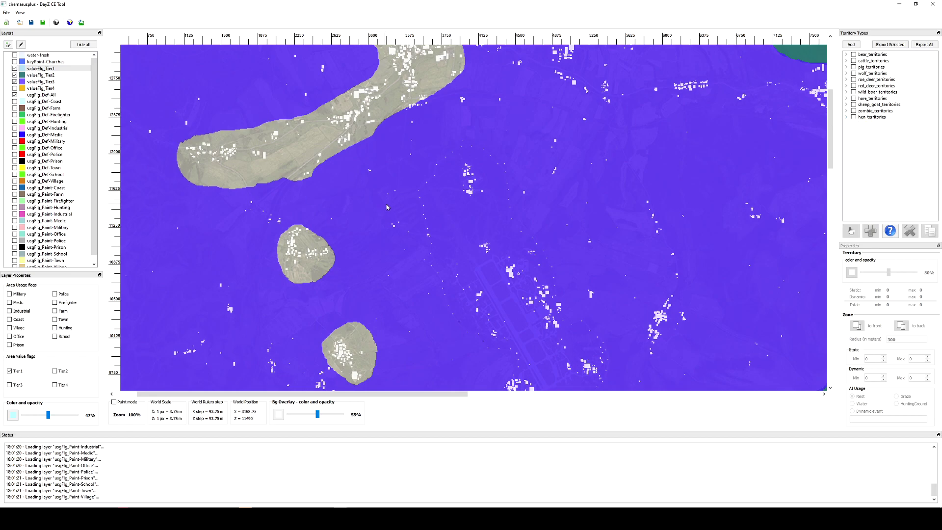
Step: Examine the coloured tier zones across the Chernarus map at different zoom levels
scroll(455, 204, "down", 3)
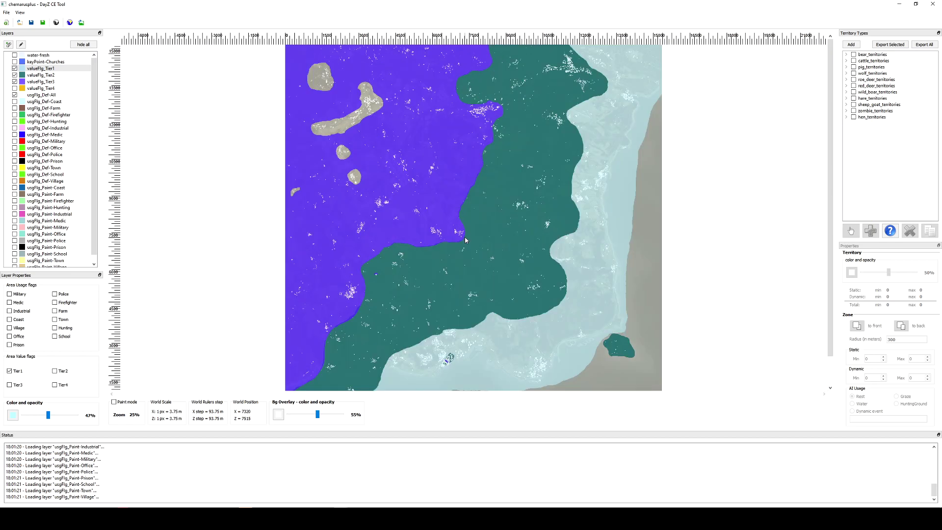
scroll(464, 237, "up", 2)
scroll(464, 235, "down", 2)
scroll(463, 233, "up", 1)
scroll(466, 206, "down", 1)
scroll(474, 177, "up", 1)
scroll(474, 178, "down", 1)
scroll(472, 187, "up", 2)
scroll(471, 188, "down", 2)
scroll(459, 214, "up", 2)
scroll(455, 217, "down", 2)
scroll(449, 227, "up", 2)
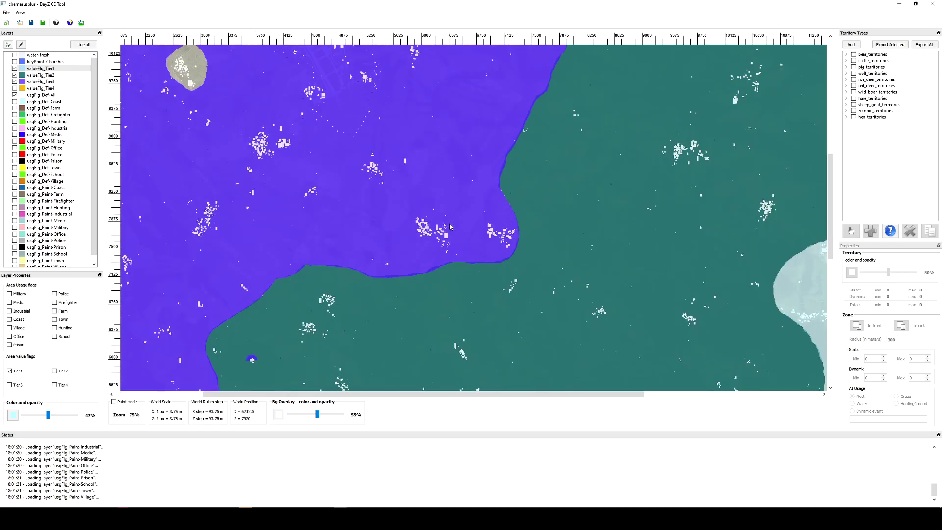
scroll(450, 226, "down", 2)
scroll(461, 162, "up", 1)
Step: Hide the valueFlg_Tier1, valueFlg_Tier2, valueFlg_Tier3 and usgFlg_Def-All layers
left_click(15, 68)
left_click(14, 75)
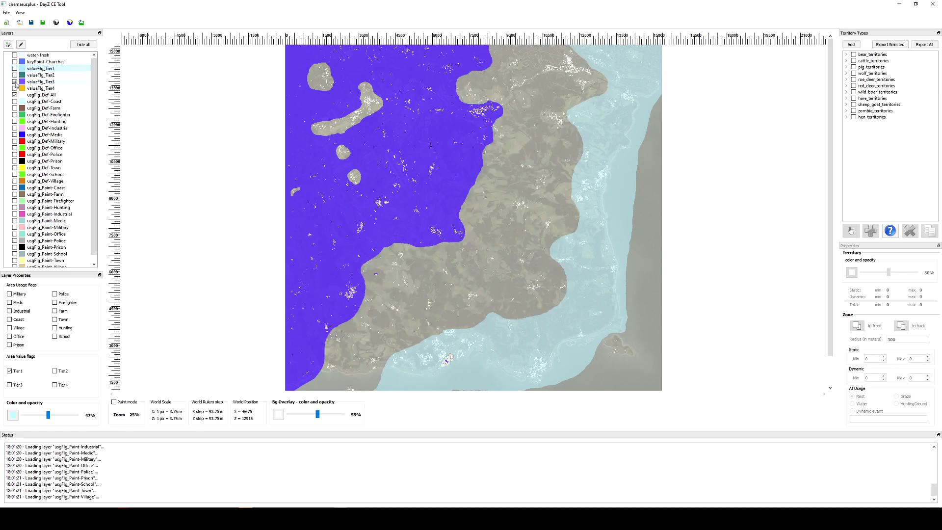
left_click(15, 82)
left_click(15, 95)
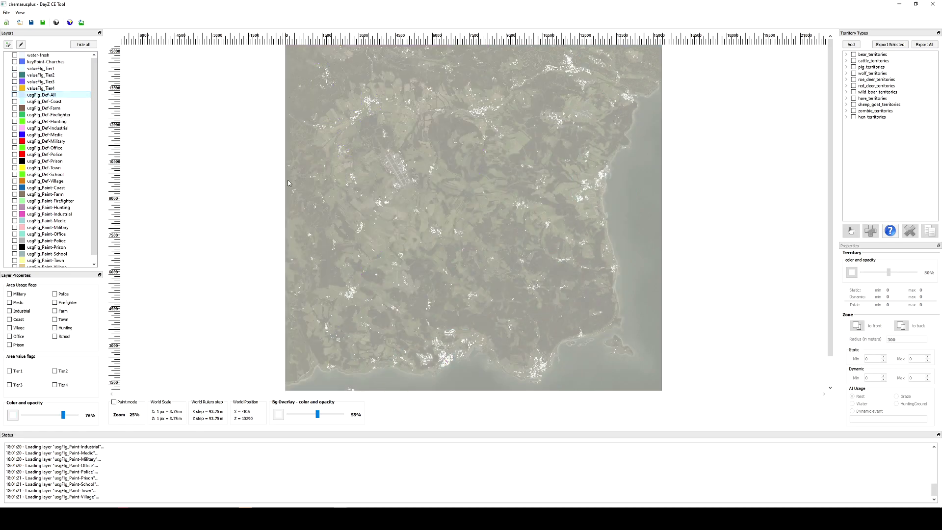
Step: Lower the background overlay opacity to 22% and preview the valueFlg_Tier1, Tier2, Tier3 and Tier4 layers one at a time
left_click_drag(319, 414, 305, 413)
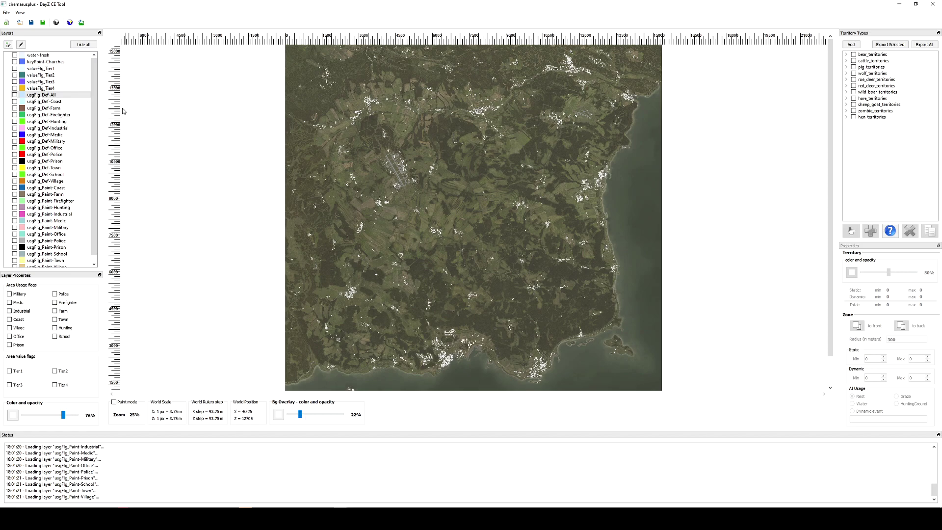
left_click(54, 70)
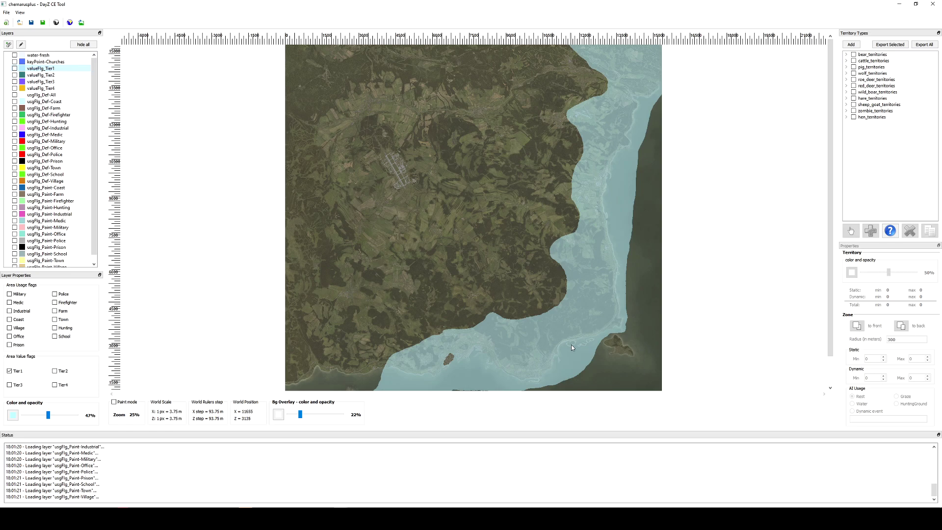
left_click(49, 75)
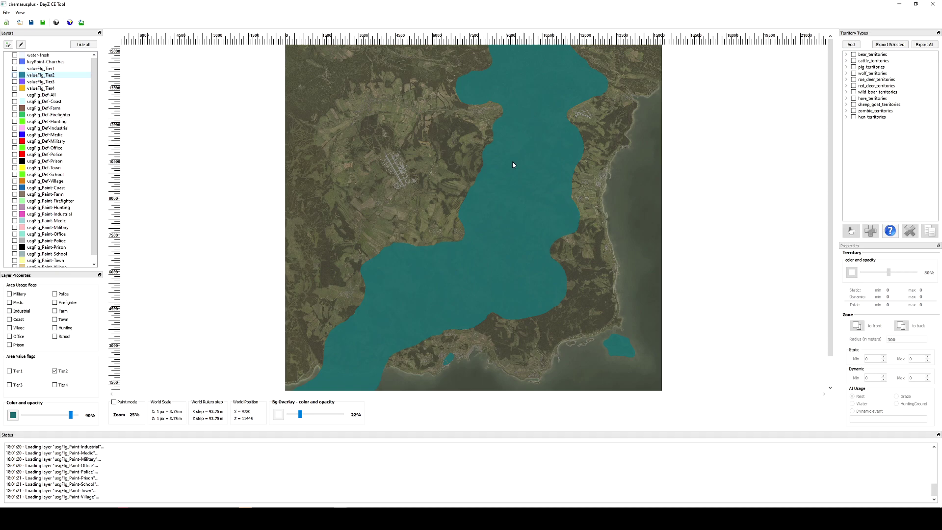
left_click(56, 82)
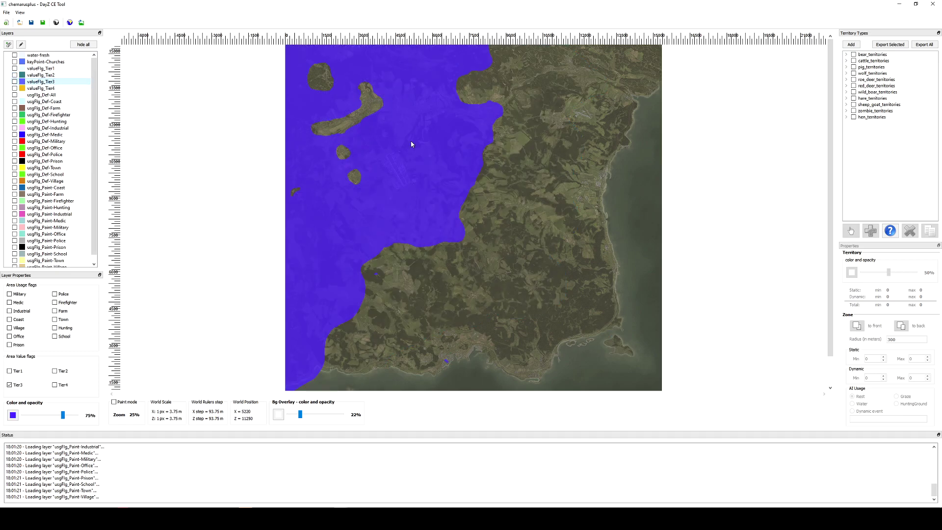
left_click(51, 89)
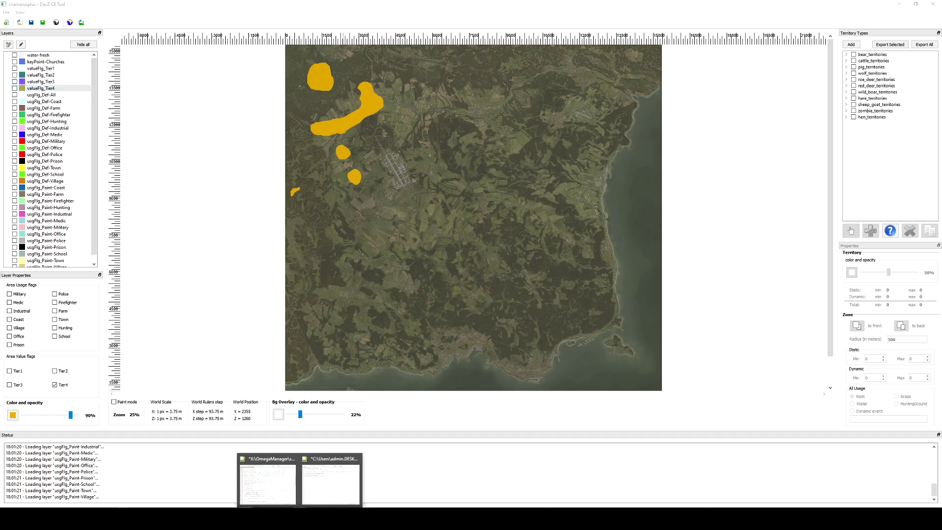
Step: Switch to Notepad++, bring up the beginning of types.xml and place the window beside the Tier4 zones on the map
left_click(274, 488)
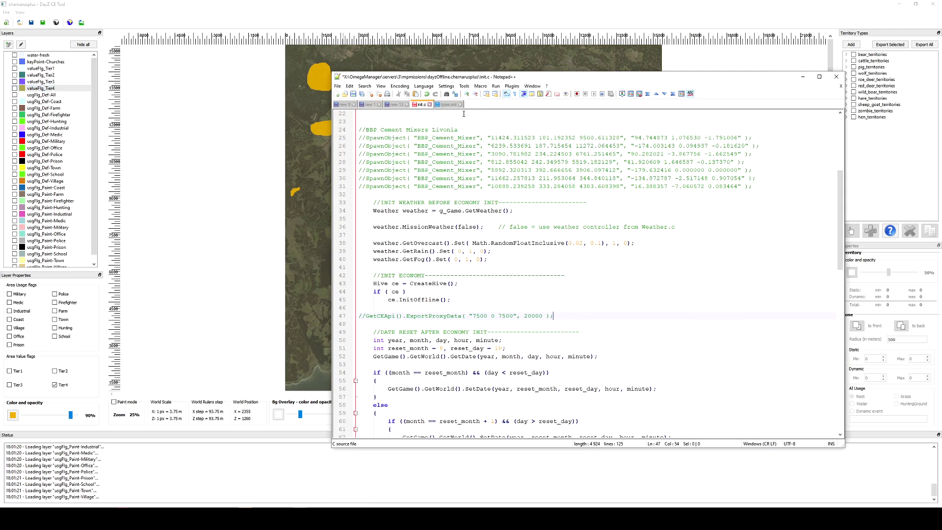
left_click(448, 105)
left_click_drag(495, 77, 501, 113)
scroll(561, 281, "up", 11)
left_click(567, 270)
left_click_drag(493, 117, 595, 55)
left_click(565, 197)
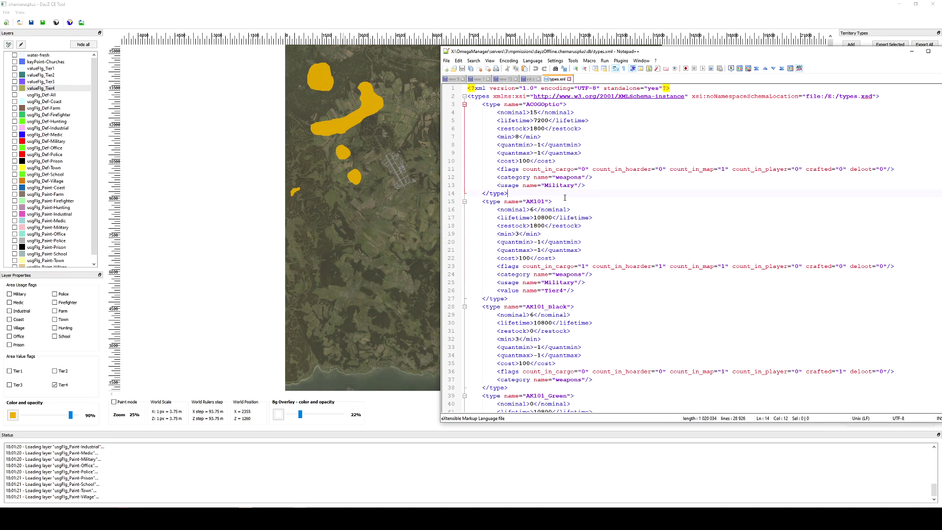
Step: Examine the AK101 entry in types.xml, highlighting its type name, usage line and value line
left_click_drag(553, 201, 416, 201)
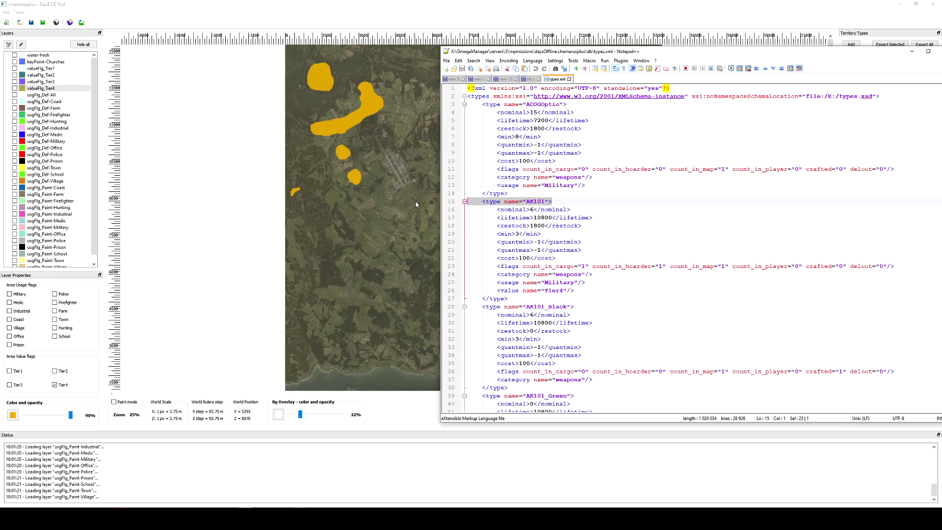
left_click_drag(597, 285, 465, 285)
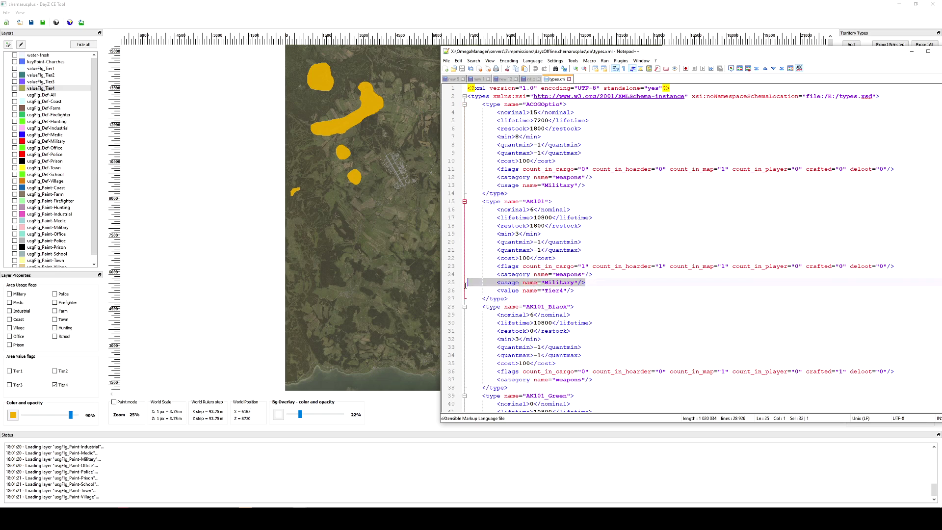
left_click_drag(598, 292, 458, 293)
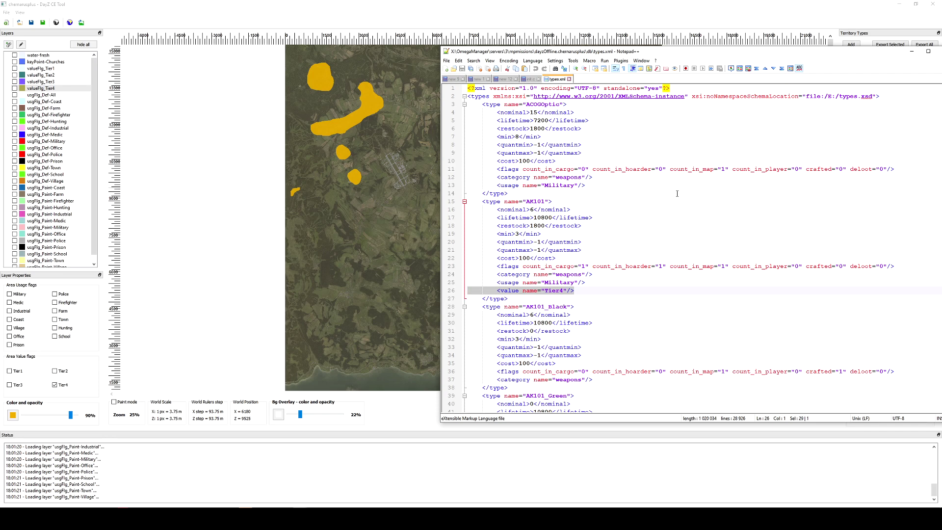
left_click(594, 290)
left_click_drag(594, 290, 467, 292)
Step: Examine the AK74 entry's usage and tier value lines in types.xml, and minimise Notepad++
scroll(642, 315, "down", 7)
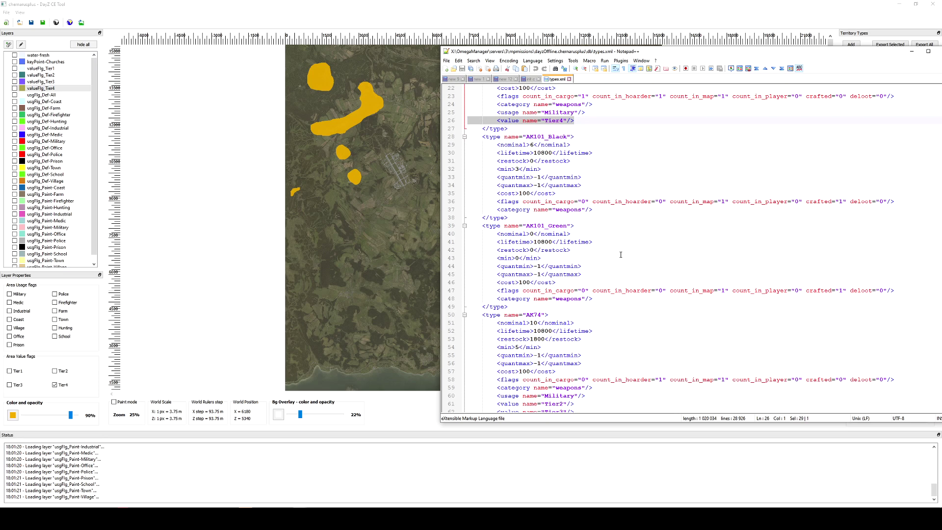
scroll(621, 255, "down", 4)
left_click_drag(570, 218, 467, 218)
left_click_drag(587, 298, 437, 295)
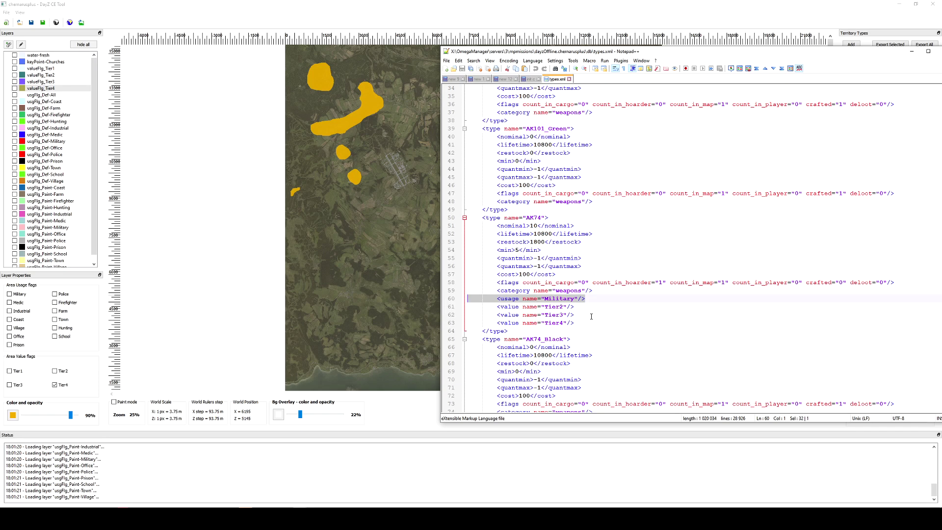
left_click_drag(575, 323, 450, 310)
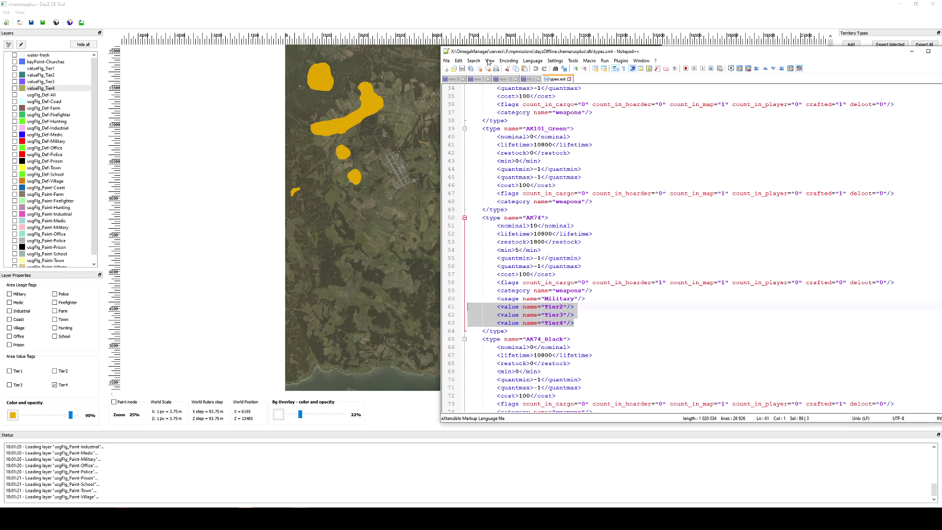
left_click_drag(531, 53, 475, 63)
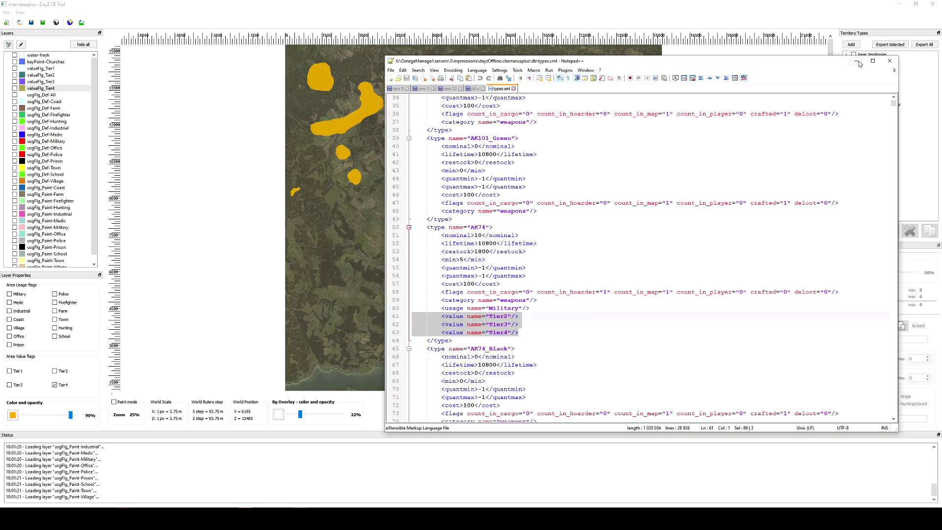
left_click_drag(543, 330, 382, 316)
left_click(856, 61)
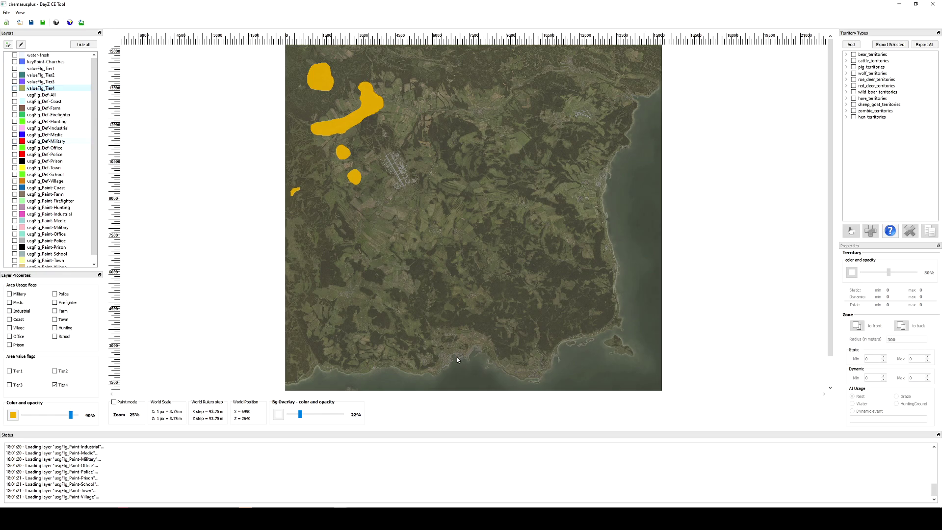
Step: Locate the airstrip on the southern coast of the Chernarus map and inspect its surroundings at 275% zoom
scroll(458, 357, "up", 2)
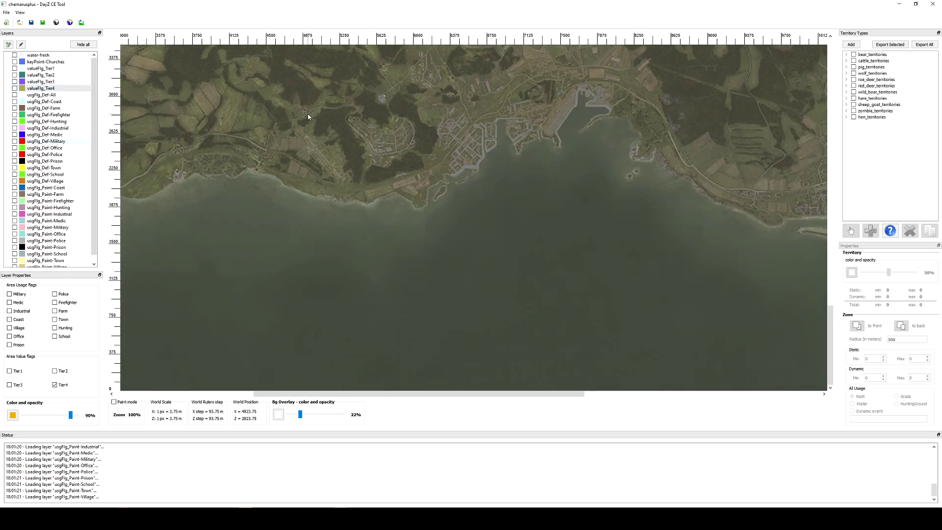
scroll(429, 241, "up", 3, "ctrl")
scroll(429, 240, "down", 6)
scroll(552, 172, "down", 6, "ctrl")
scroll(444, 364, "up", 2, "ctrl")
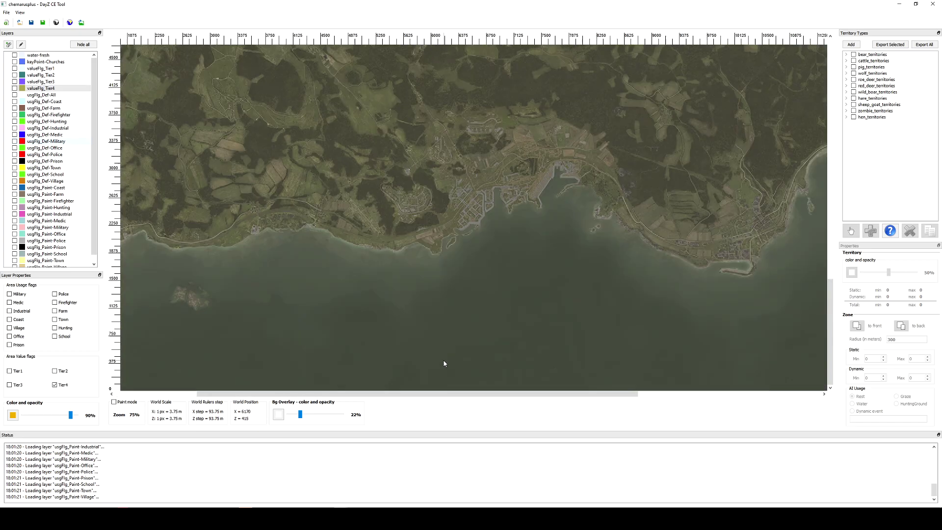
scroll(450, 169, "up", 1, "ctrl")
scroll(363, 143, "up", 2, "ctrl")
scroll(466, 217, "up", 1, "ctrl")
scroll(530, 255, "up", 2, "ctrl")
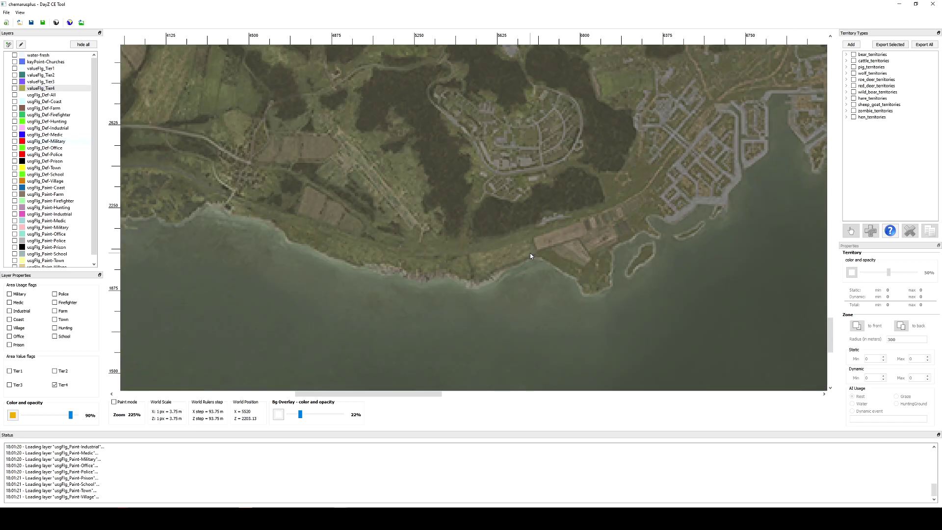
scroll(400, 146, "up", 1, "ctrl")
scroll(302, 139, "up", 1, "ctrl")
scroll(589, 273, "down", 4)
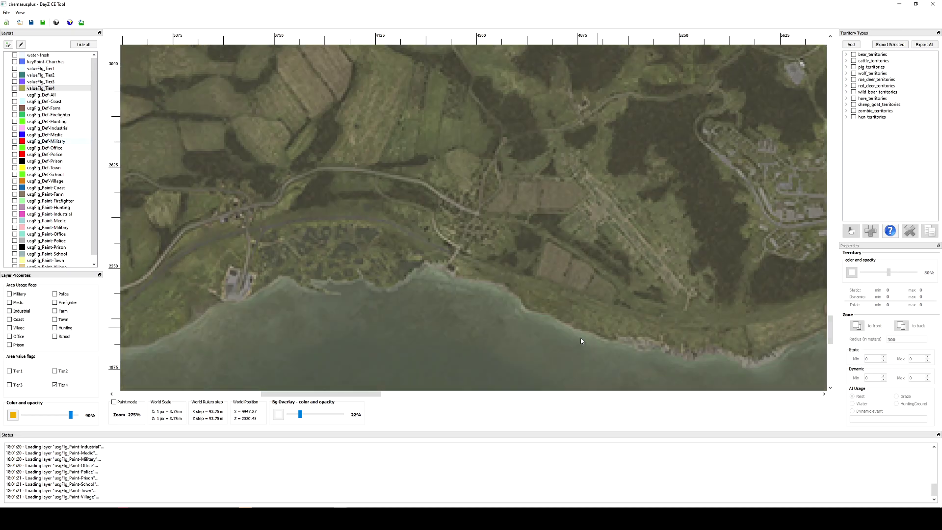
left_click_drag(371, 394, 421, 394)
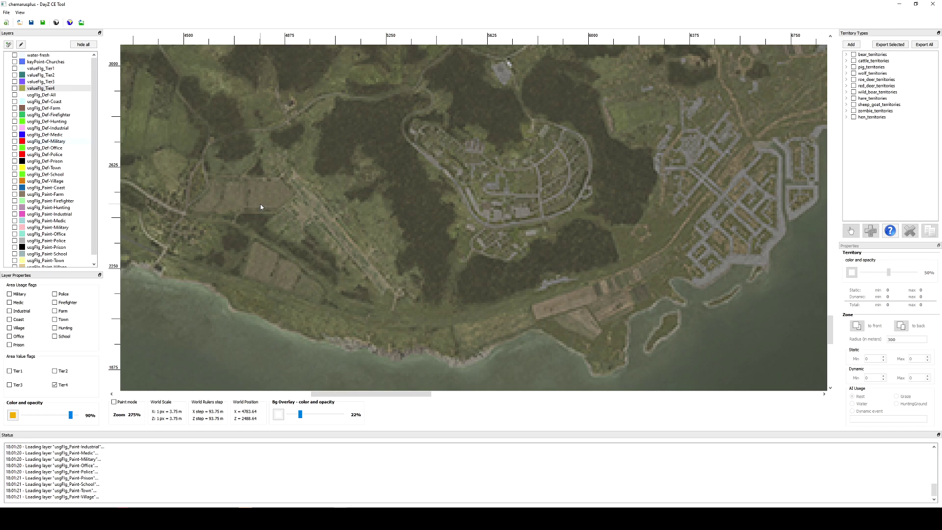
Step: Select the valueFlg_Tier1 layer, keep it visible and frame the coastal airstrip at 300% zoom
left_click(28, 69)
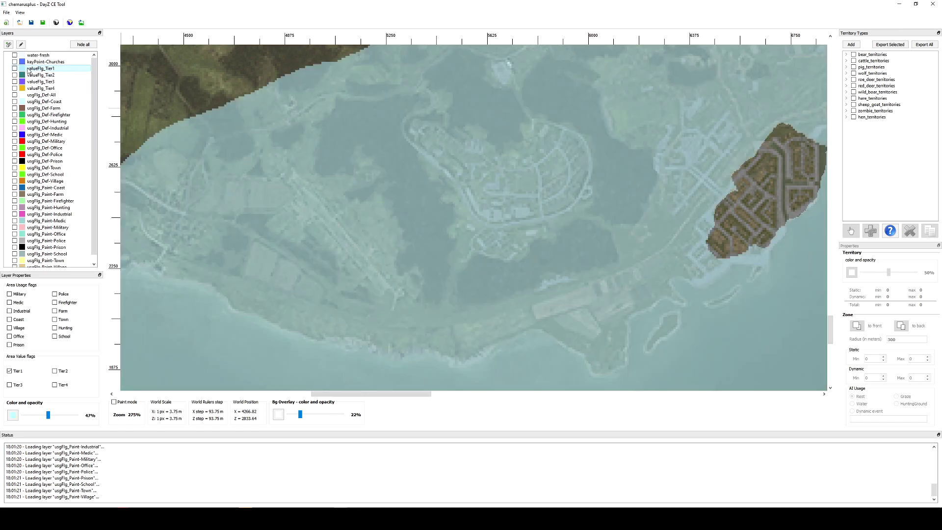
left_click(15, 69)
left_click(378, 235)
left_click(378, 240)
left_click(535, 223)
left_click(498, 163)
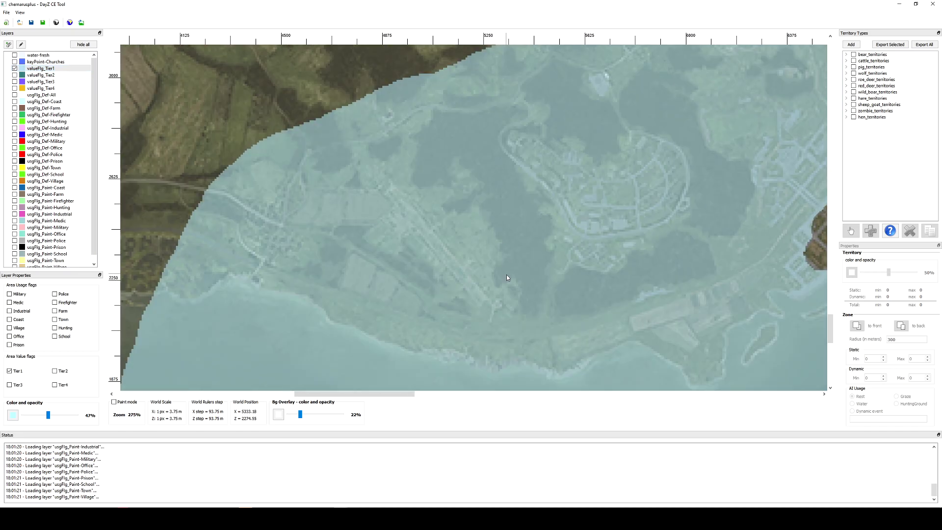
scroll(507, 276, "up", 1)
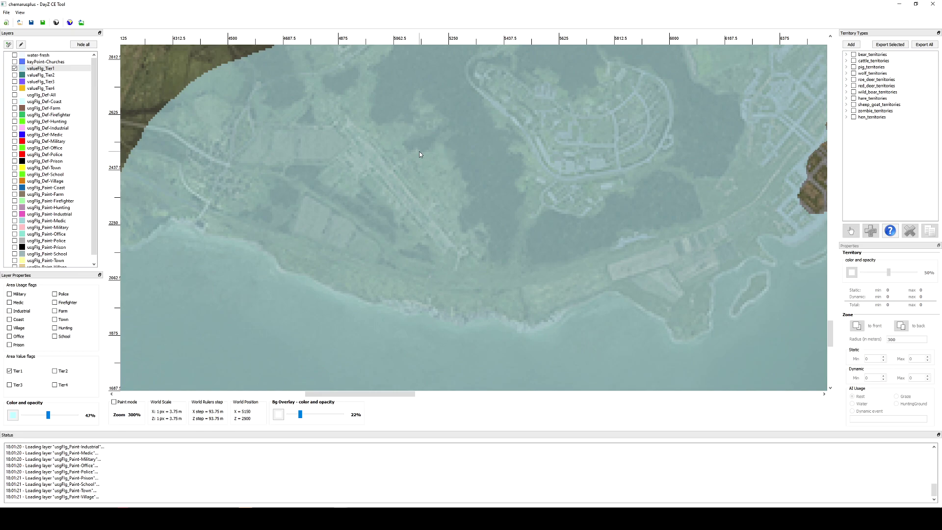
scroll(416, 147, "up", 1)
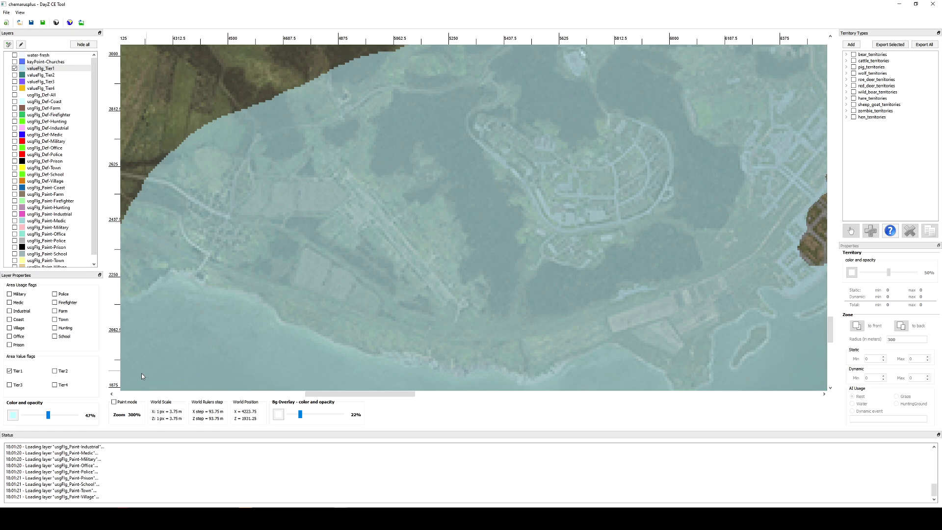
Step: Enable paint mode with brush size 45 and 55% opacity, and try erasing and repainting Tier1 over the airstrip
left_click(126, 403)
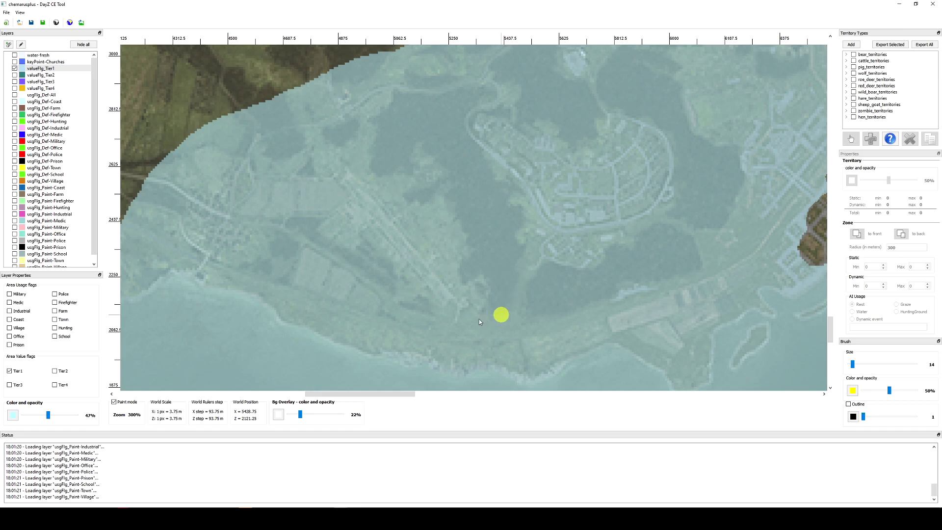
mouse_move(855, 368)
left_mouse_down()
mouse_move(881, 361)
mouse_move(863, 366)
mouse_move(872, 393)
mouse_move(902, 392)
mouse_move(892, 393)
left_mouse_up()
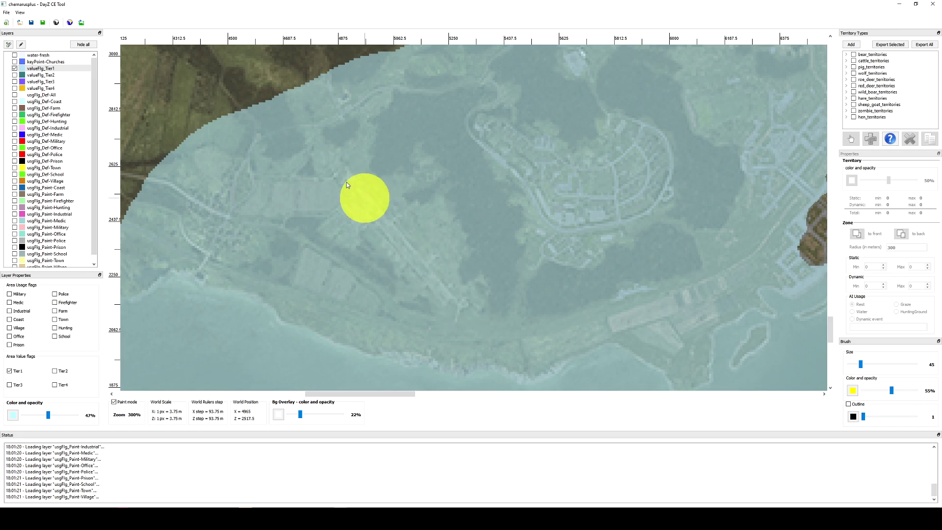
mouse_move(358, 191)
left_mouse_down()
mouse_move(466, 304)
mouse_move(340, 215)
mouse_move(439, 248)
mouse_move(382, 191)
mouse_move(421, 198)
mouse_move(441, 265)
mouse_move(369, 240)
left_mouse_up()
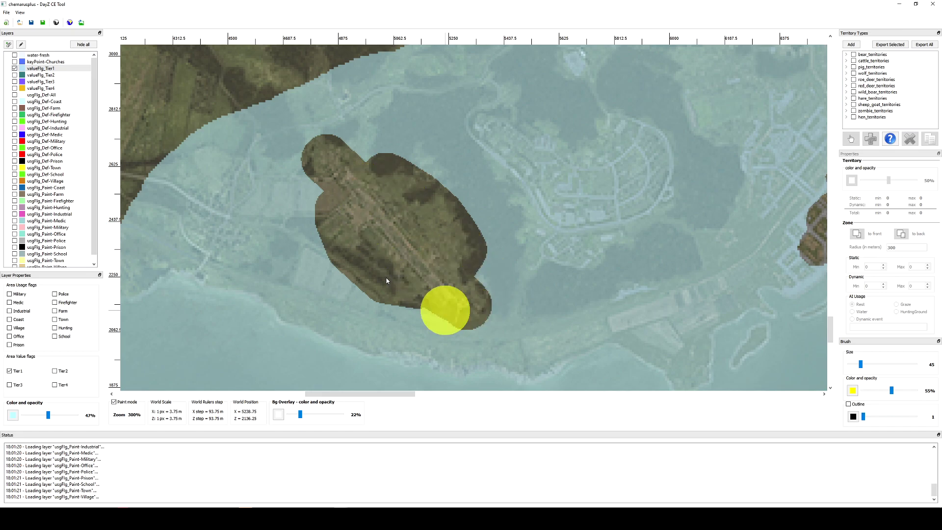
mouse_move(317, 152)
left_mouse_down()
mouse_move(396, 203)
mouse_move(370, 166)
mouse_move(433, 198)
mouse_move(337, 214)
mouse_move(327, 273)
mouse_move(537, 333)
mouse_move(542, 311)
mouse_move(481, 270)
mouse_move(436, 271)
mouse_move(454, 276)
mouse_move(393, 233)
left_mouse_up()
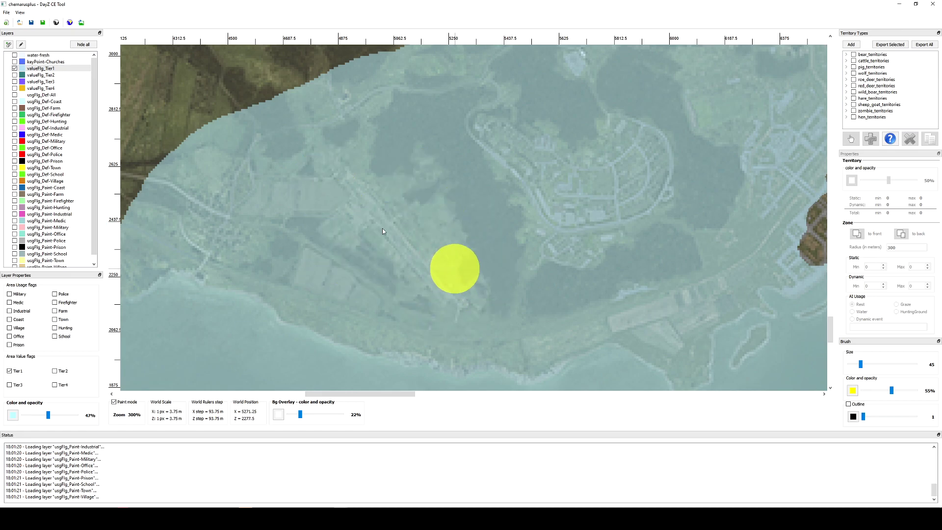
Step: Set the brush size to 31 and erase the Tier1 zone along the airstrip and the areas on both sides of it
left_click_drag(861, 363, 857, 364)
left_click_drag(347, 176, 463, 299)
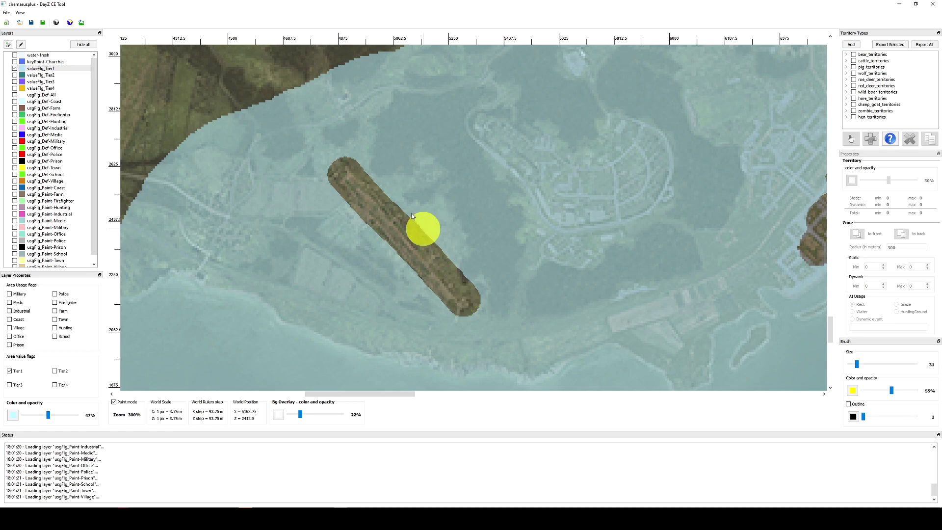
left_click_drag(415, 222, 459, 272)
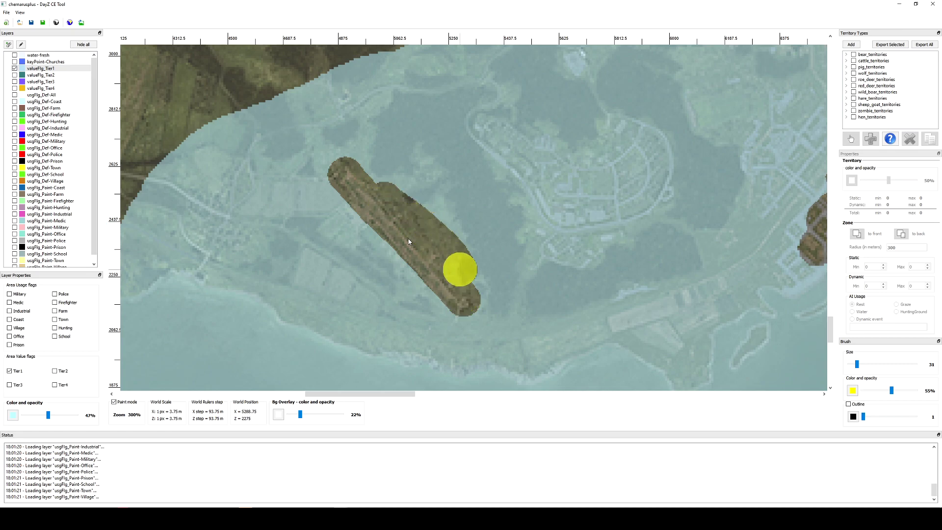
mouse_move(343, 224)
left_mouse_down()
mouse_move(373, 232)
mouse_move(394, 261)
left_mouse_up()
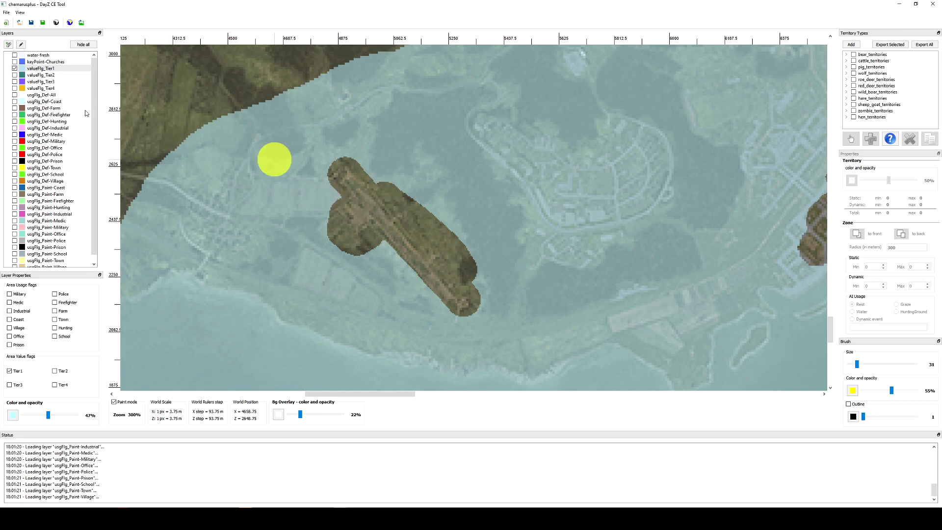
Step: Make the valueFlg_Tier4 layer visible and paint Tier4 over the area erased from Tier1 at the airstrip
left_click(43, 88)
left_click(14, 88)
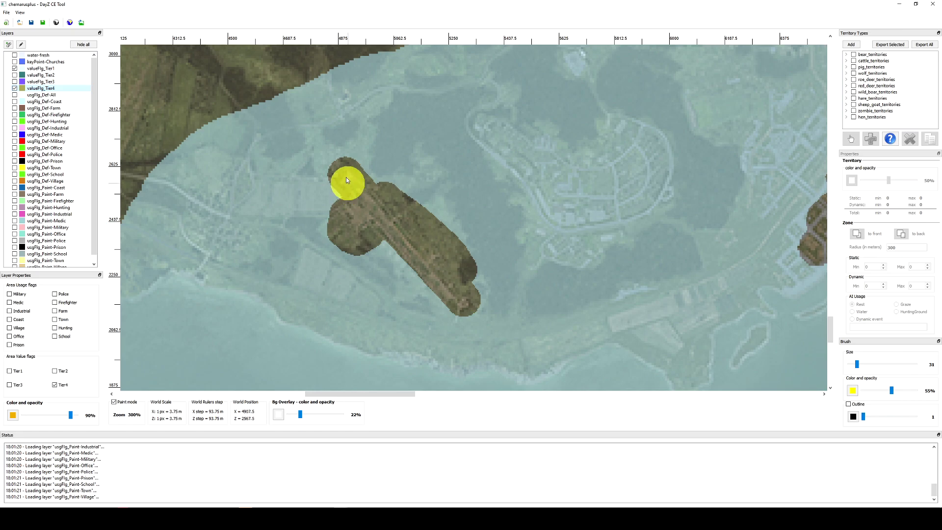
mouse_move(351, 181)
left_mouse_down()
mouse_move(387, 208)
mouse_move(345, 215)
mouse_move(356, 239)
mouse_move(413, 240)
mouse_move(464, 303)
mouse_move(463, 278)
mouse_move(433, 228)
mouse_move(395, 201)
mouse_move(344, 189)
mouse_move(373, 234)
left_mouse_up()
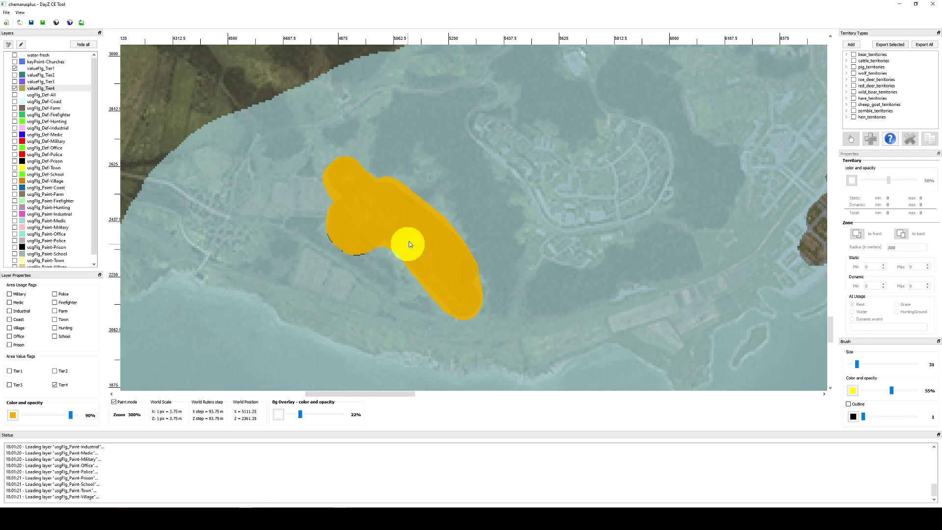
Step: Preview the usgFlg_Def-Military and usgFlg_Def-Hunting layers around the painted airstrip
left_click(49, 142)
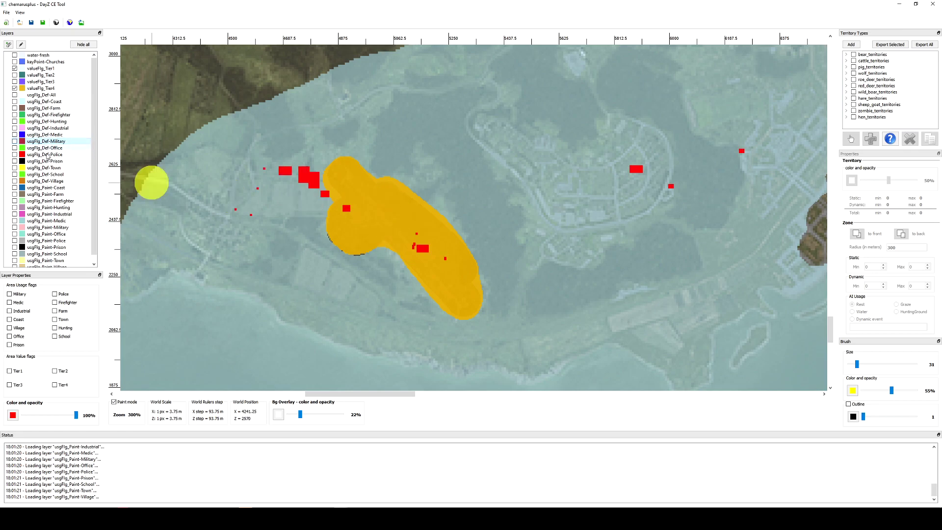
left_click(63, 122)
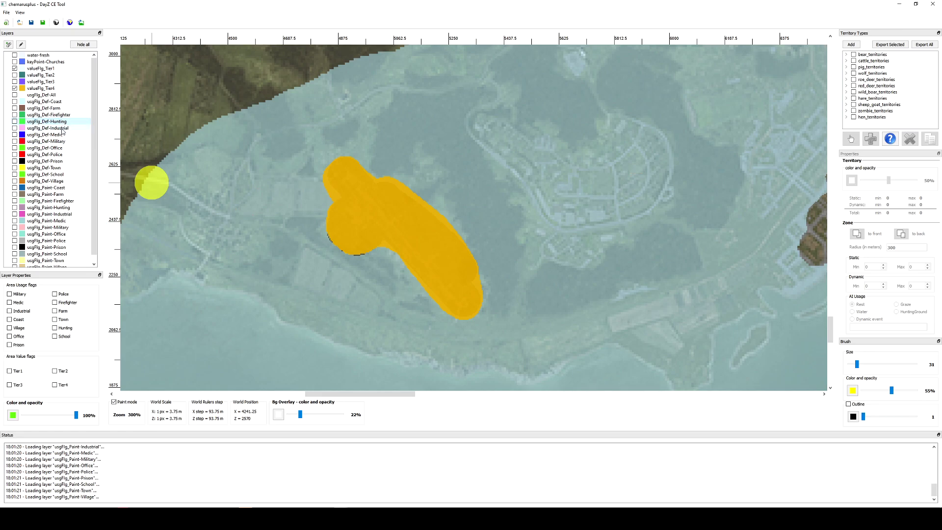
Step: Preview the default usage layers from usgFlg_Def-Industrial to usgFlg_Def-Police, and make the usgFlg_Def-Military layer visible
left_click(63, 129)
left_click(61, 141)
left_click(60, 148)
left_click(60, 155)
left_click(59, 135)
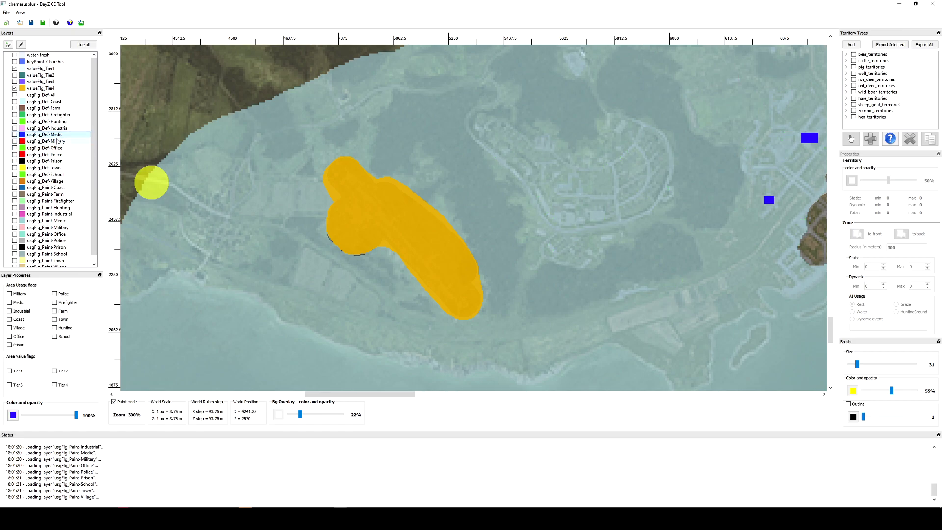
left_click(58, 141)
left_click(14, 143)
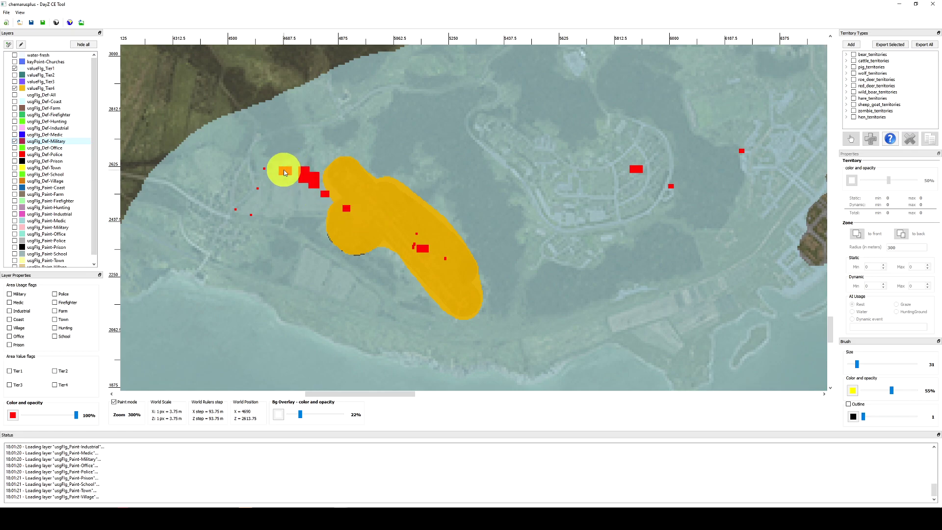
Step: Paint valueFlg_Tier4 over the military spots extending northwest of the airstrip, and make usgFlg_Def-Military the active layer
left_click(49, 90)
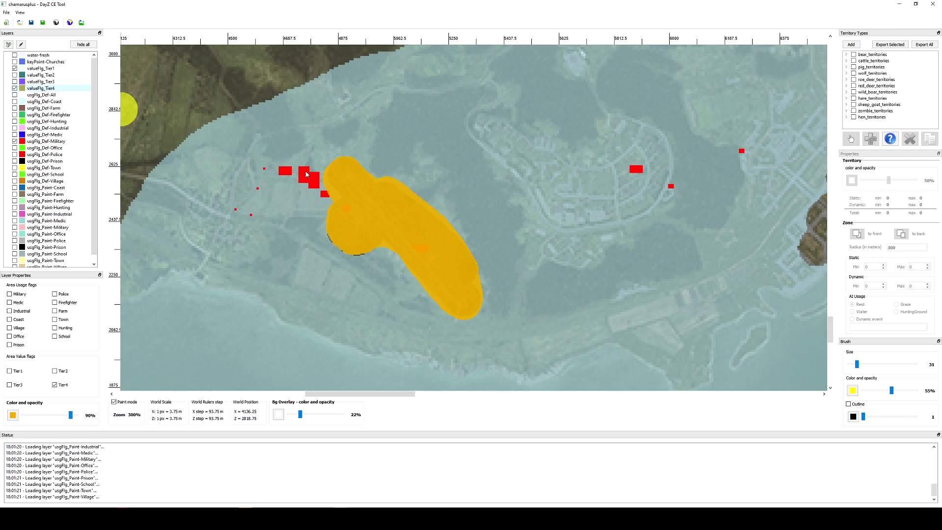
right_click(327, 188)
mouse_move(290, 172)
left_mouse_down()
mouse_move(341, 190)
mouse_move(268, 174)
mouse_move(242, 211)
left_mouse_up()
left_click(239, 211)
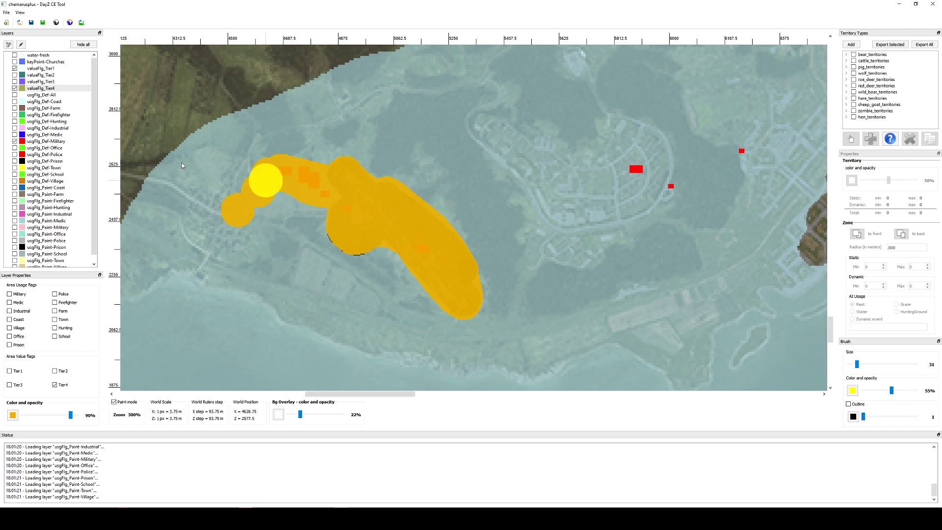
left_click(43, 142)
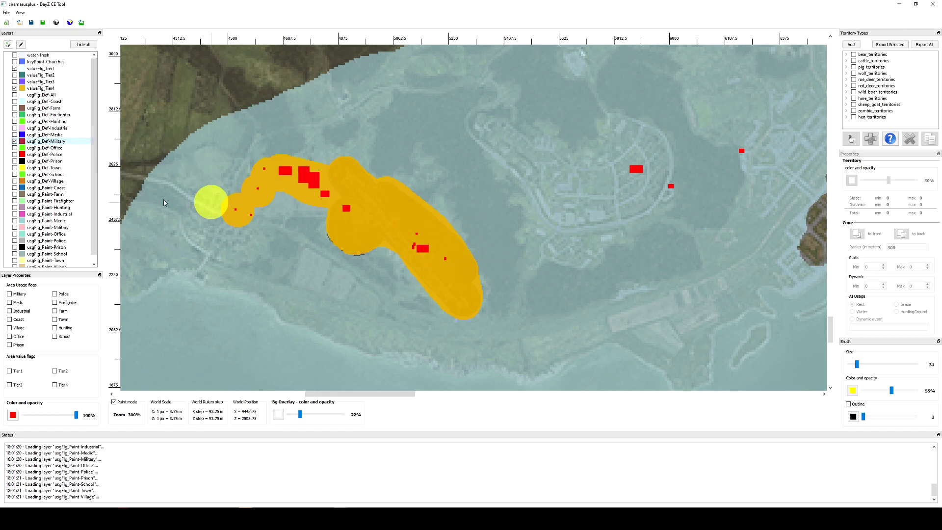
Step: Try painting a military zone northeast of the airstrip with brush size 37, and erase it again
left_click_drag(857, 366, 851, 369)
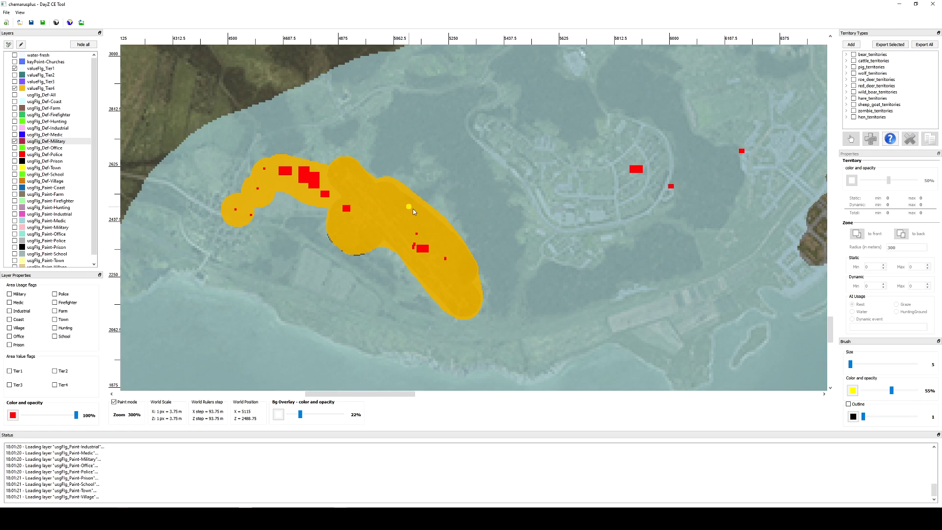
left_click_drag(850, 364, 860, 366)
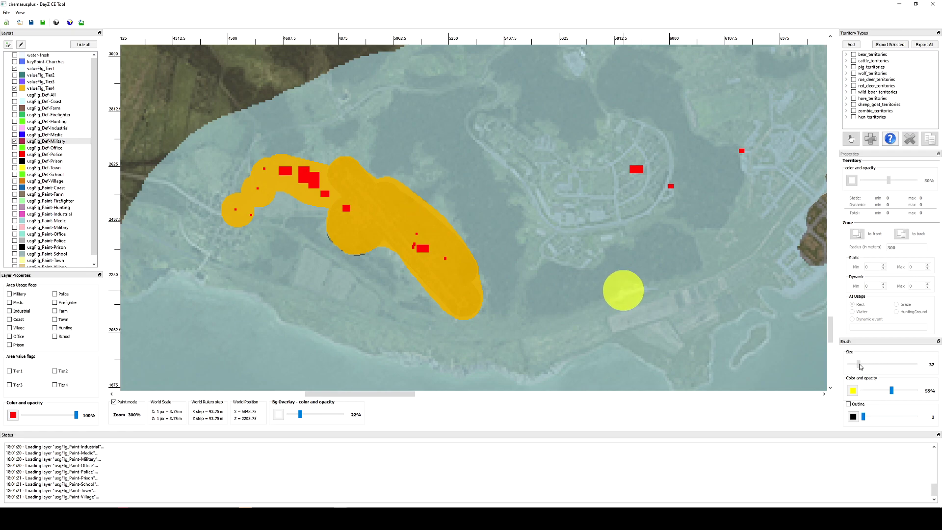
left_click_drag(390, 147, 429, 201)
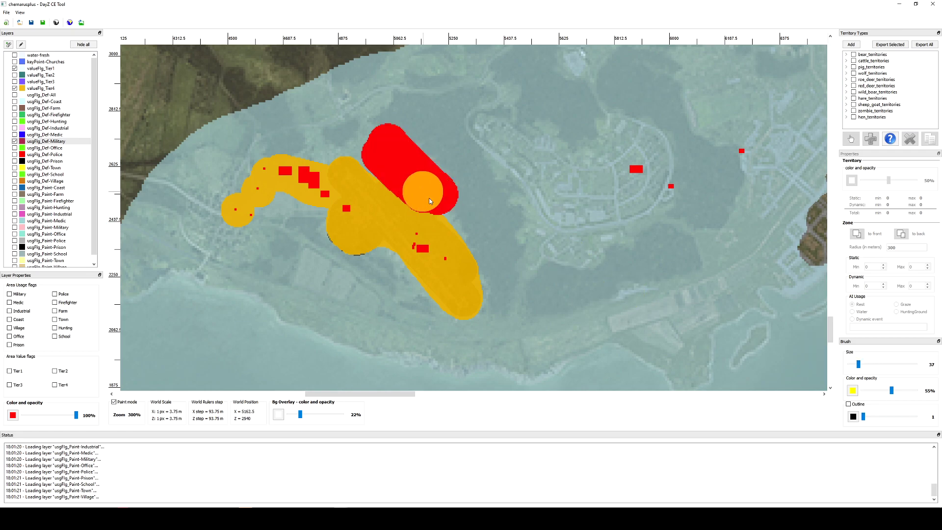
mouse_move(472, 226)
right_mouse_down()
mouse_move(392, 134)
mouse_move(384, 154)
mouse_move(426, 205)
mouse_move(363, 157)
right_mouse_up()
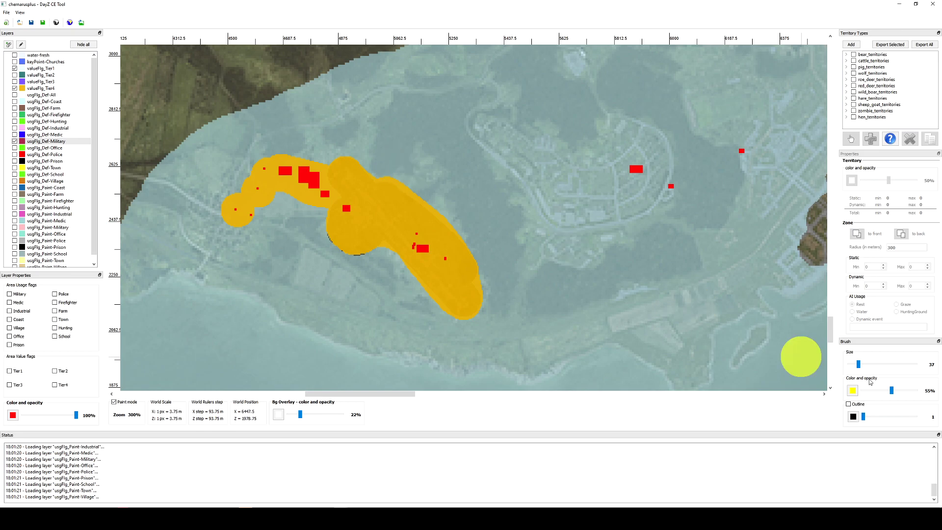
Step: Set the brush size to 12 and paint a row of six usgFlg_Def-Military spots along the airstrip's northeast side
left_click_drag(858, 365, 852, 368)
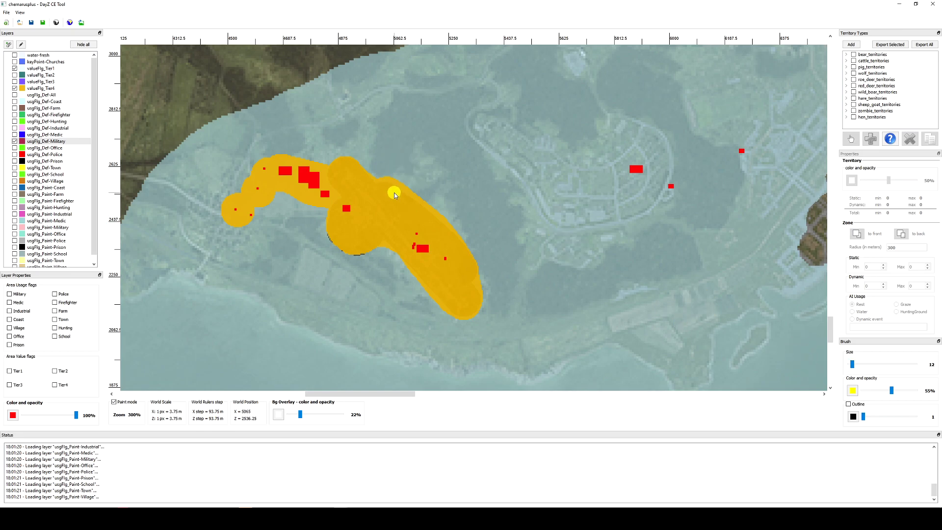
left_click(395, 192)
left_click(409, 202)
left_click(436, 224)
left_click(380, 183)
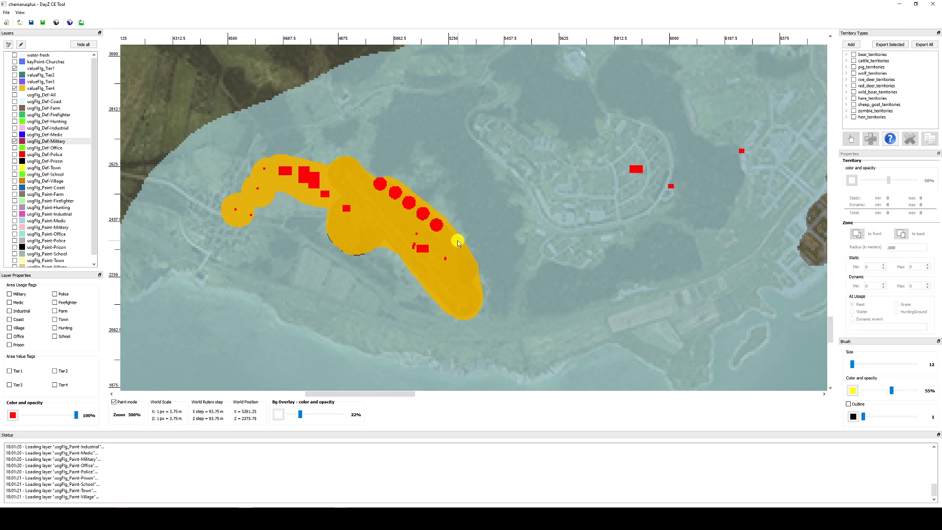
left_click(452, 238)
Step: Paint usgFlg_Def-Hunting spots southwest of the airstrip and one over its northwesternmost round military spot, and turn paint mode off
left_click(13, 122)
left_click(15, 122)
left_click(358, 219)
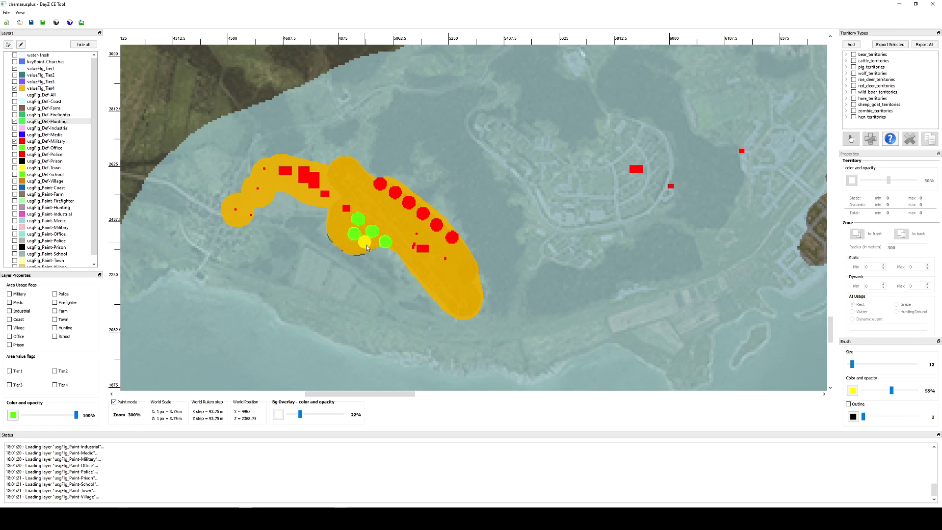
left_click(367, 245)
left_click(380, 184)
left_click(114, 402)
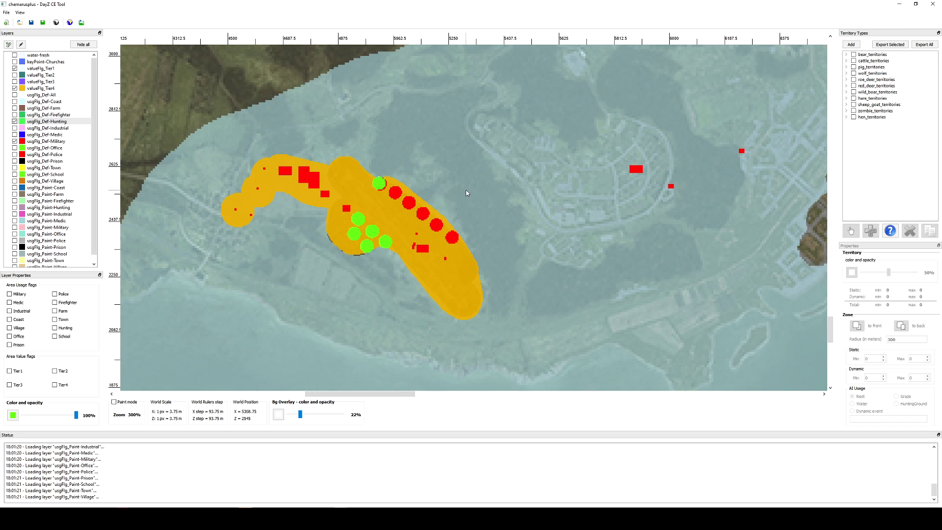
Step: Hide the usgFlg_Def-Military and valueFlg_Tier4 layers and toggle valueFlg_Tier1 to examine the area cut out at the airstrip
scroll(459, 172, "down", 5)
scroll(481, 249, "down", 3)
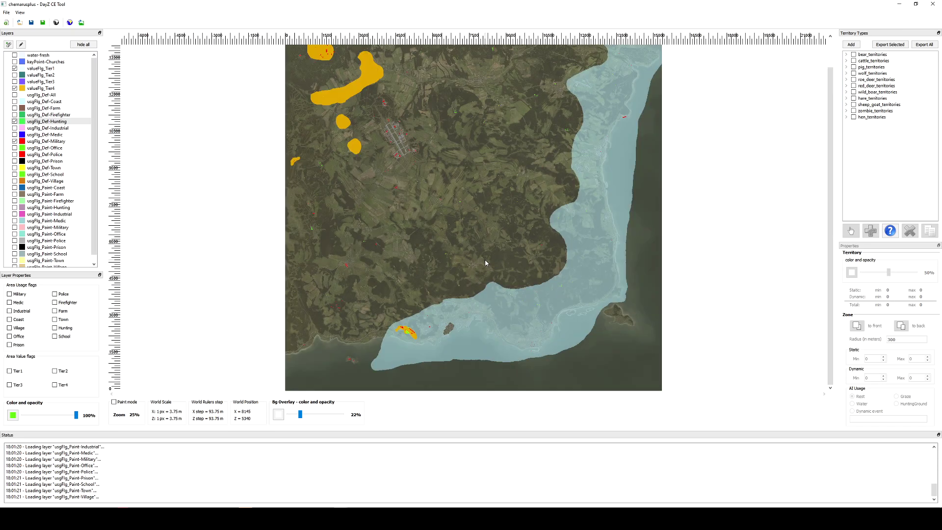
scroll(460, 291, "up", 1)
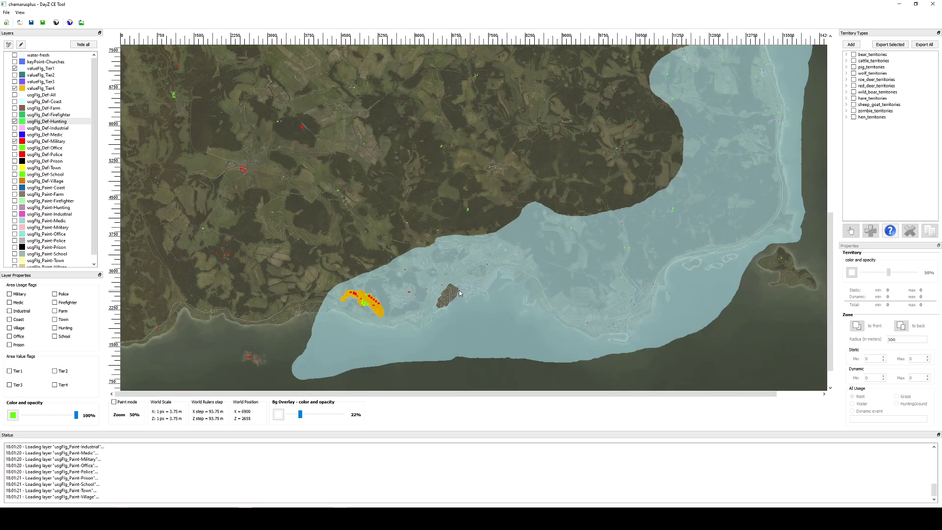
left_click(15, 142)
left_click(15, 88)
left_click(15, 69)
left_click(15, 68)
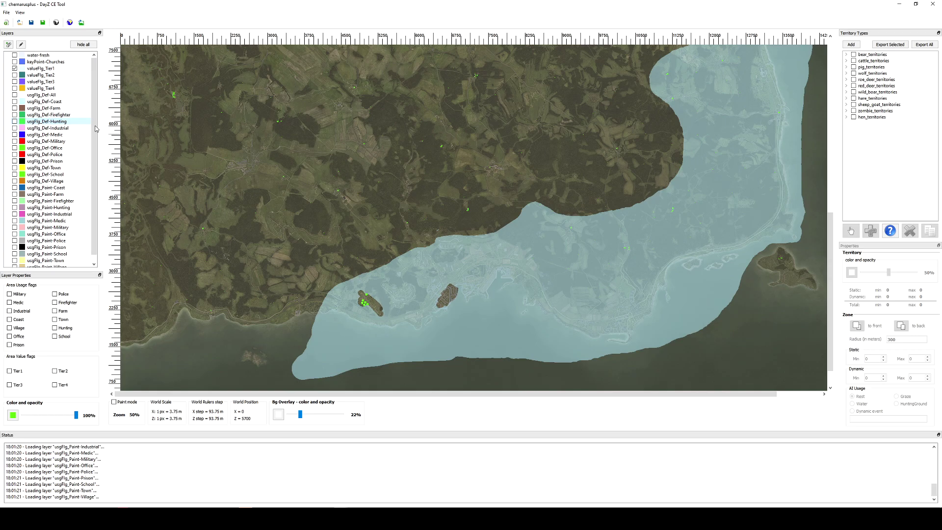
Step: Show the usgFlg_Def-Hunting, usgFlg_Def-Military and valueFlg_Tier4 layers again to review the edited airstrip on the whole map
left_click(56, 116)
left_click(59, 122)
left_click(43, 141)
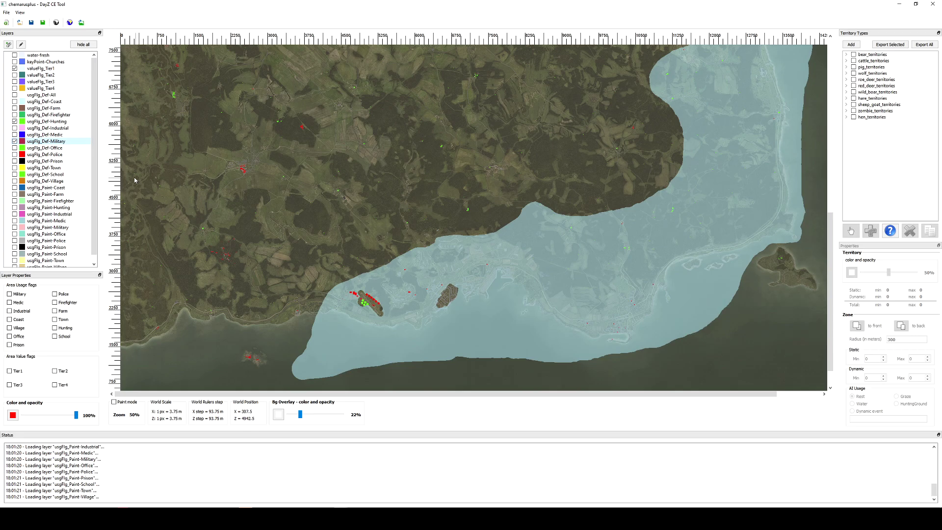
left_click(14, 88)
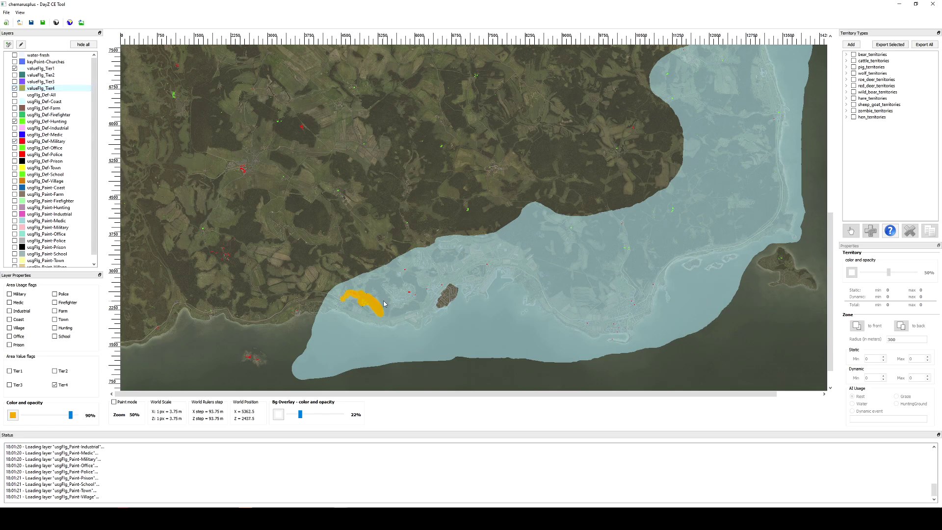
scroll(357, 223, "down", 1)
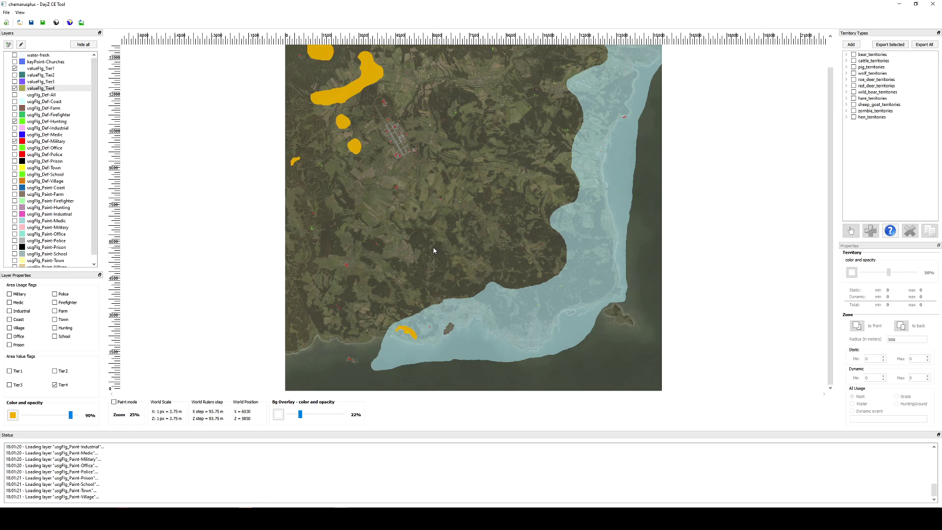
Step: Save and export the whole project as chernarusplus.xml into a new folder named ddddd inside DayZ-Central-Economy-master
left_click(6, 12)
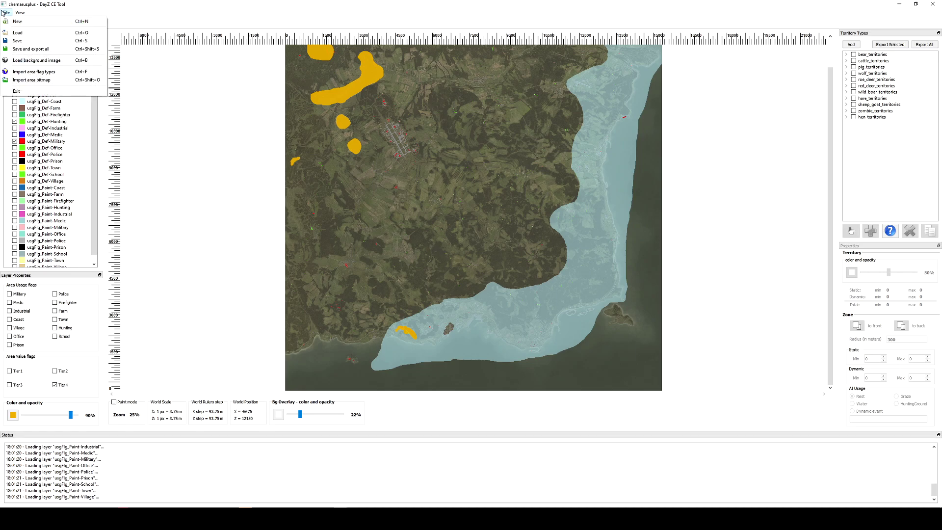
left_click(43, 50)
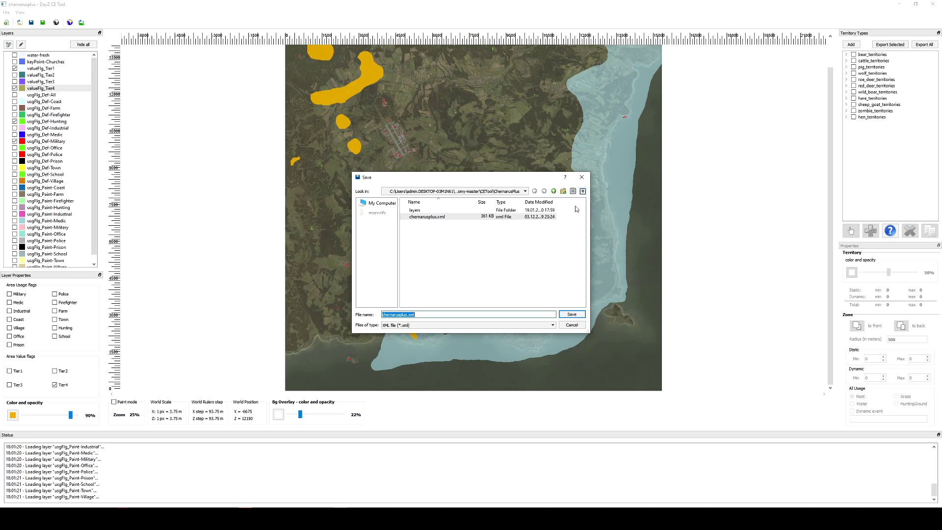
left_click(553, 191)
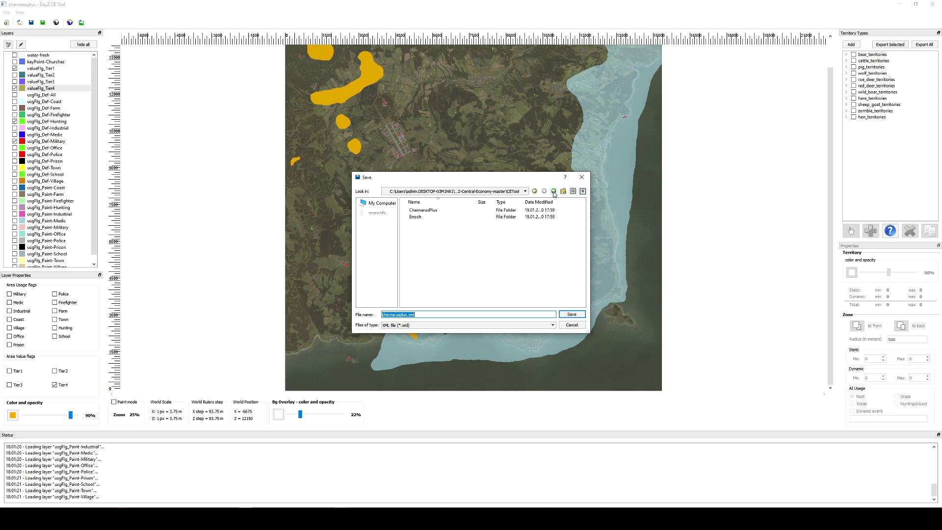
left_click(554, 192)
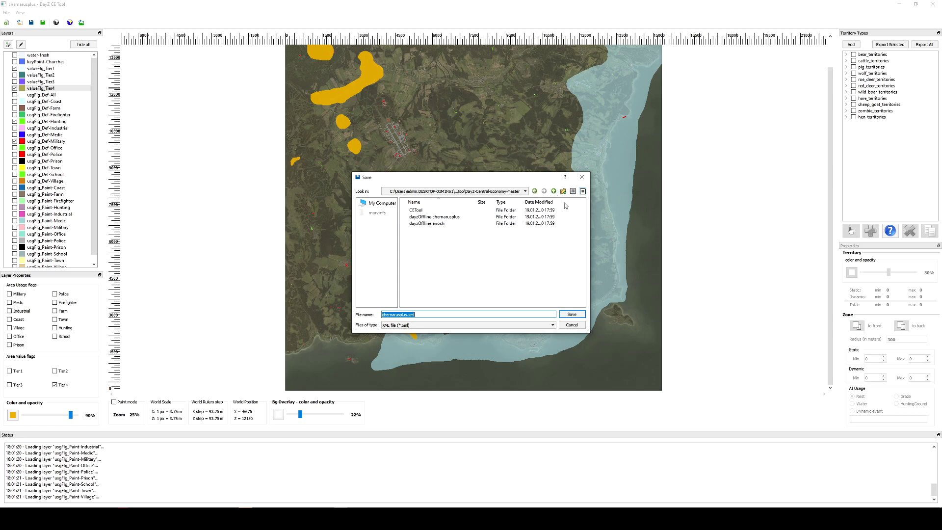
right_click(501, 269)
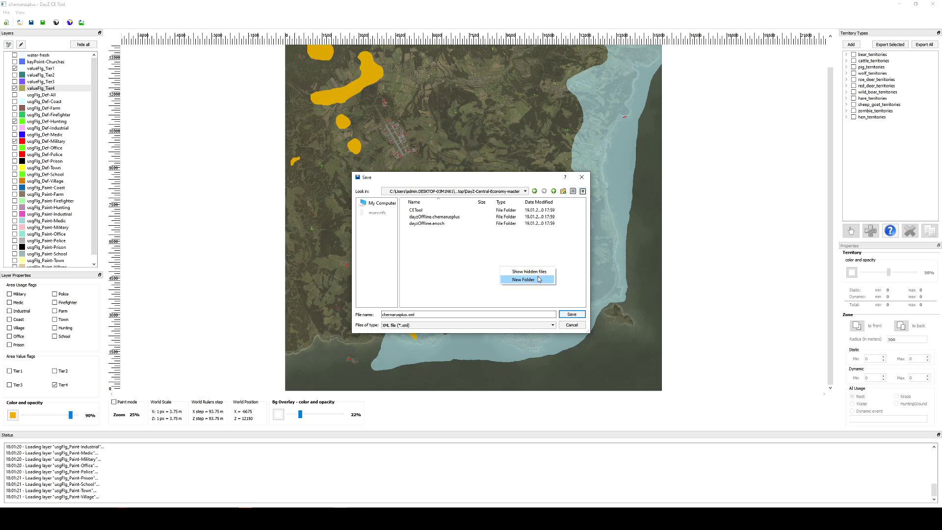
left_click(537, 279)
type("ddd")
key("Return")
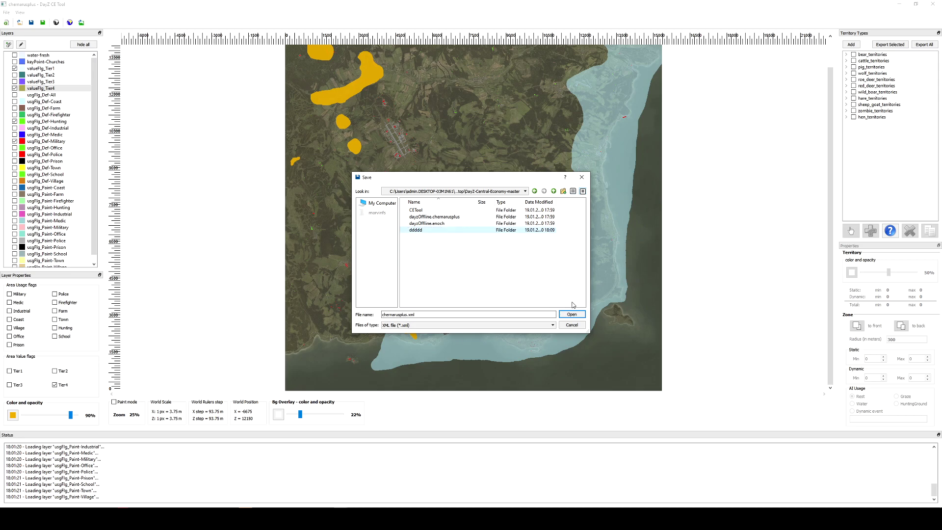
double_click(463, 231)
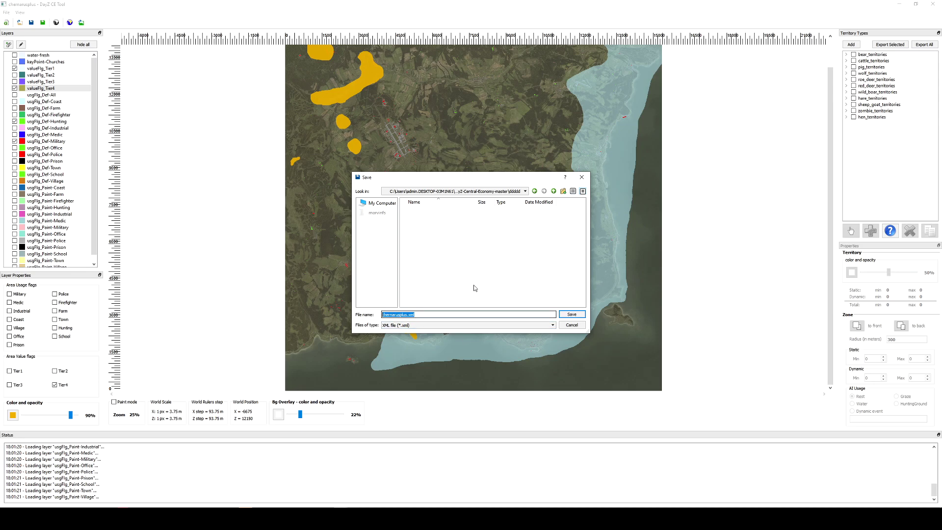
left_click(572, 313)
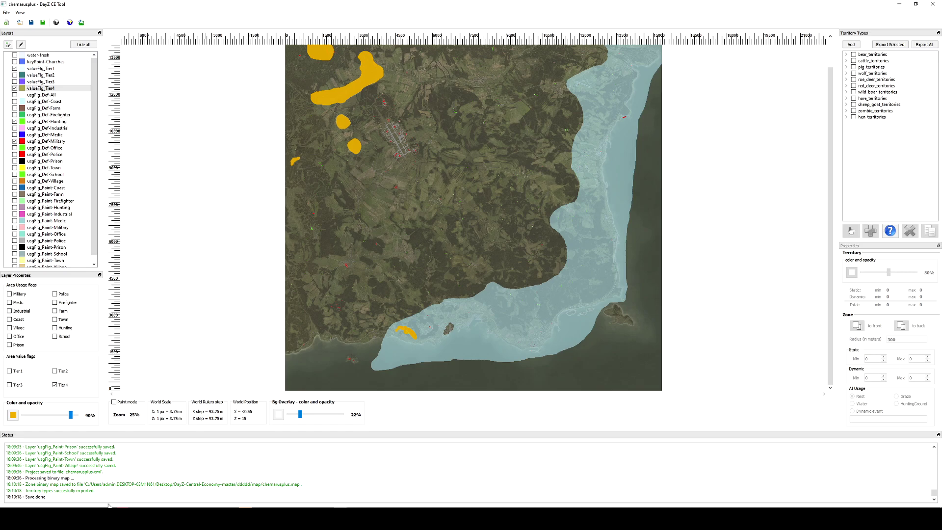
Step: Switch to File Explorer, open the map folder inside the exported ddddd folder, and select chernarusplus.map
left_click(157, 489)
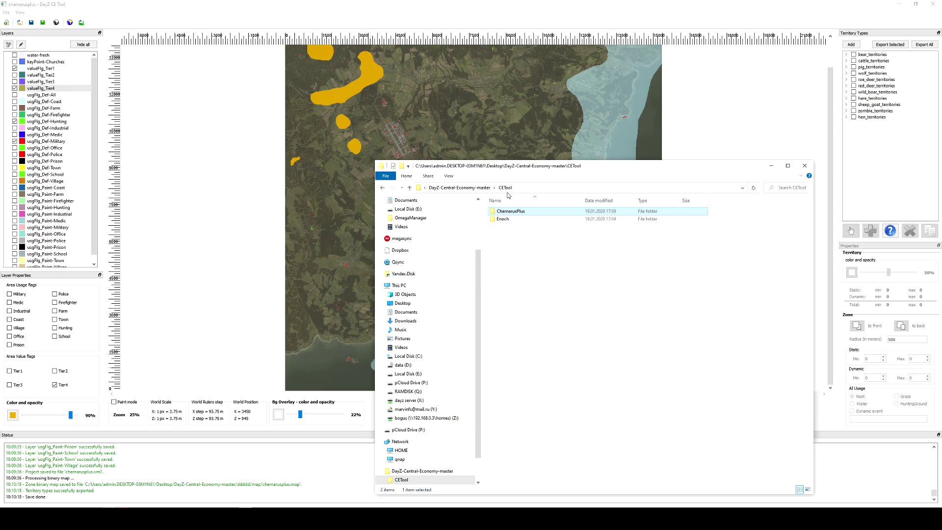
left_click(505, 189)
left_click(485, 188)
double_click(516, 235)
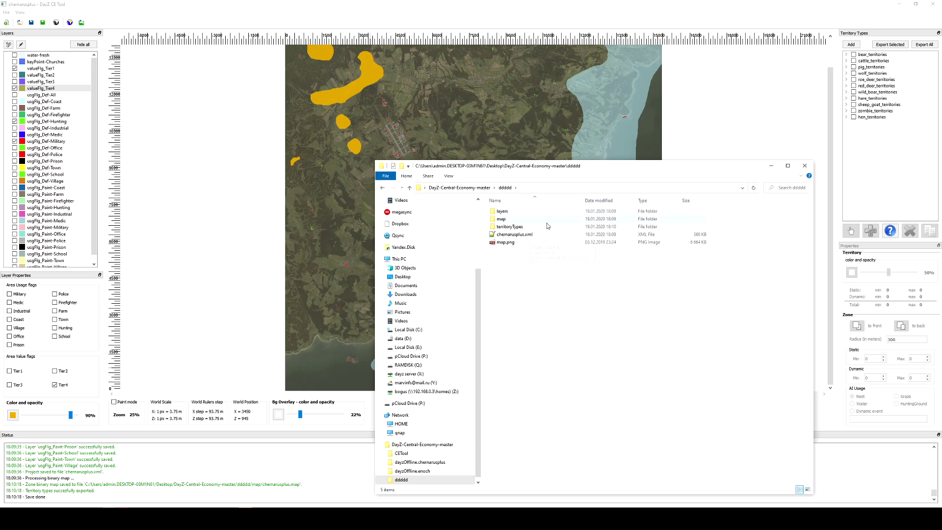
double_click(501, 219)
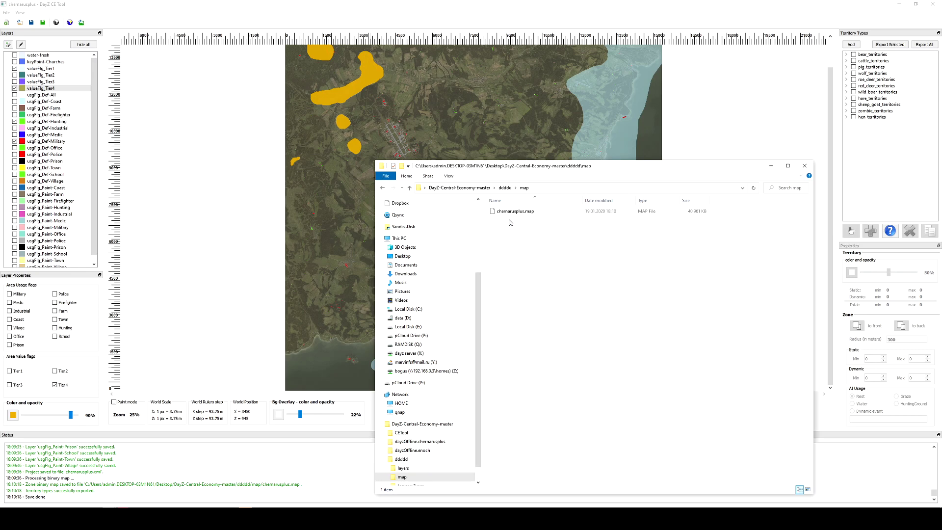
left_click(529, 213)
left_click_drag(622, 168, 402, 130)
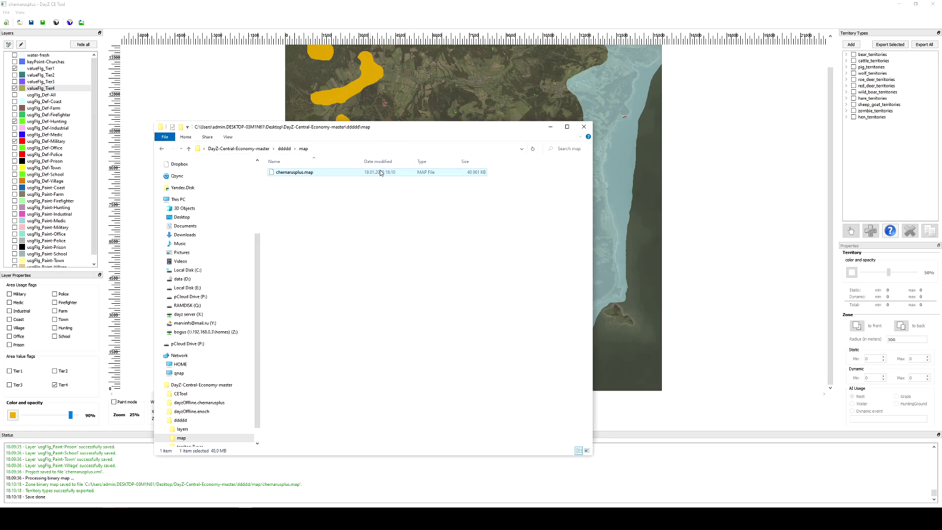
right_click(350, 174)
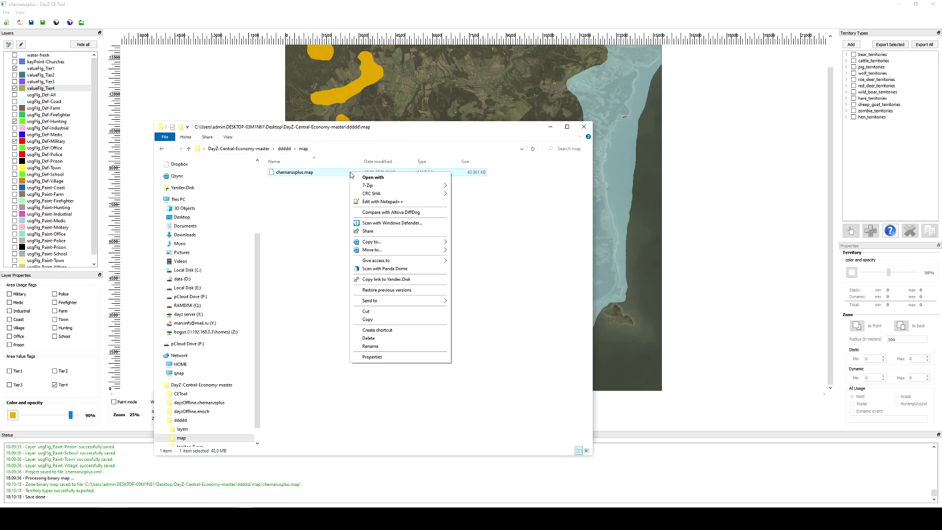
left_click(302, 206)
left_click(304, 174)
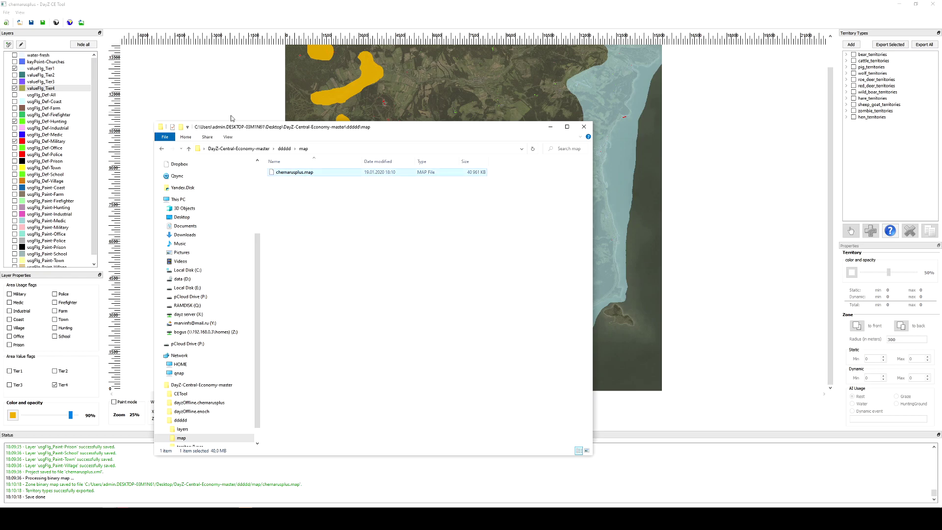
Step: Switch to the server's File Explorer window, open the dayzOffline.chernarusplus folder inside mpmissions beside the export folder, and select areaflags.map
mouse_move(288, 130)
left_mouse_down()
mouse_move(314, 131)
mouse_move(305, 136)
left_mouse_up()
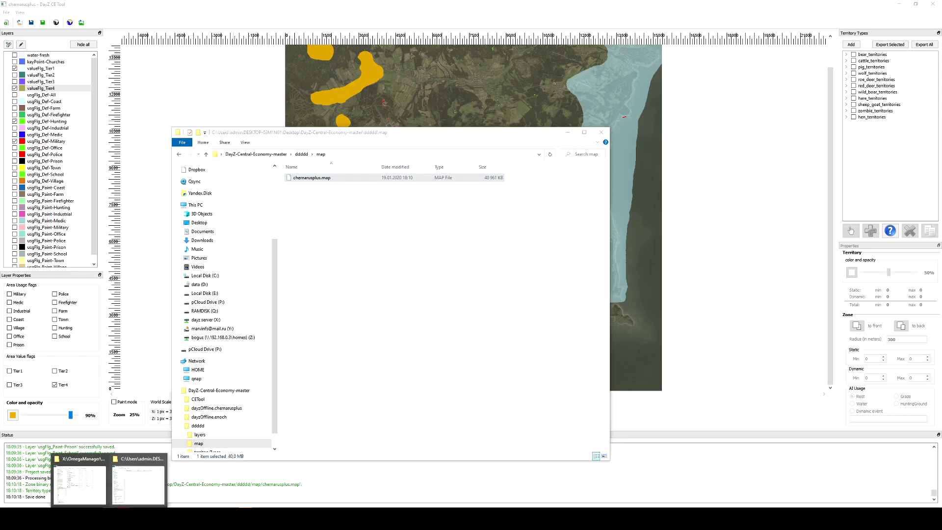
left_click(139, 483)
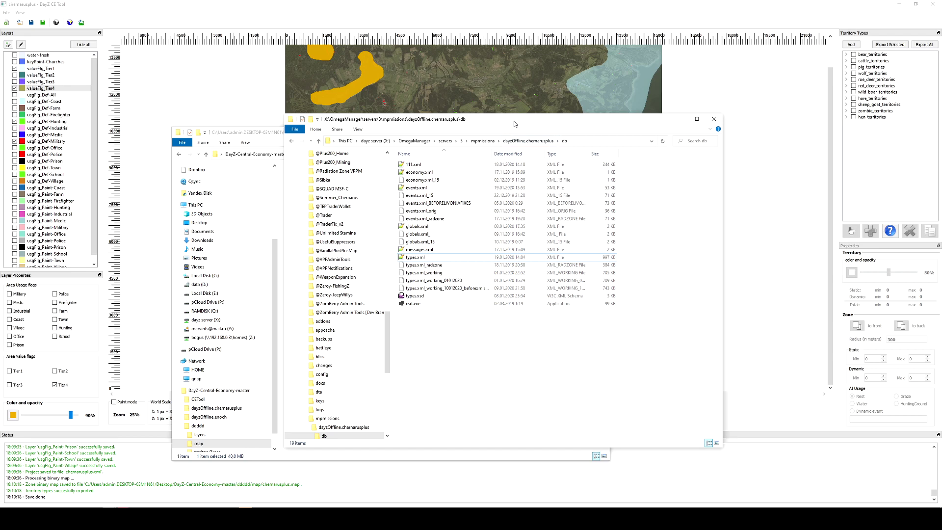
left_click_drag(514, 121, 620, 149)
left_click(591, 169)
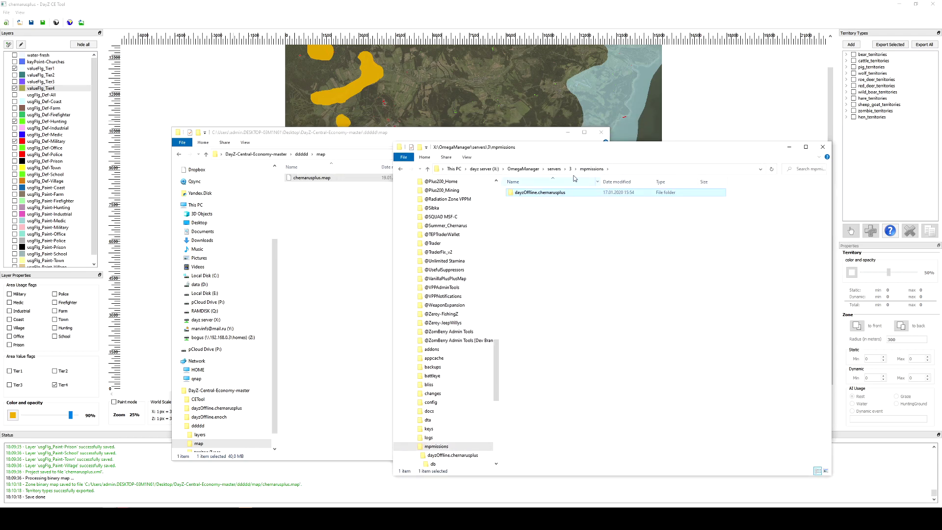
double_click(562, 196)
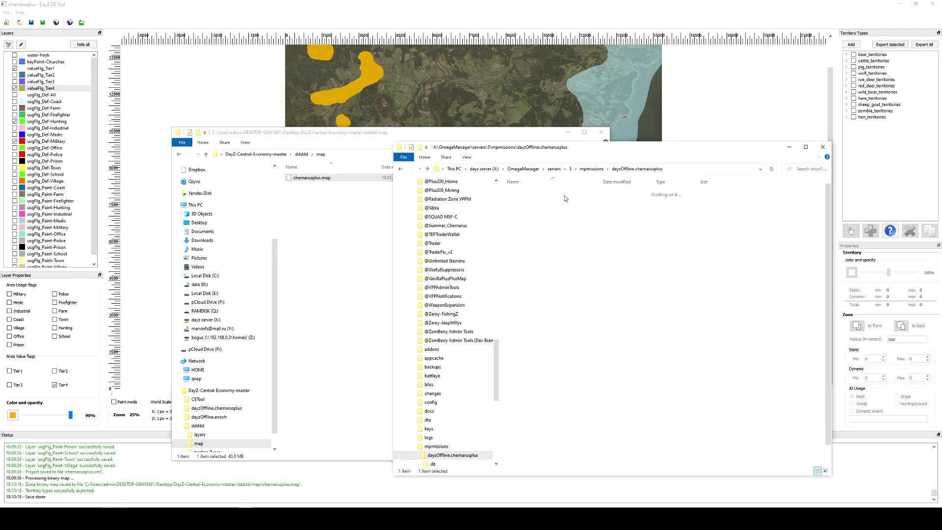
left_click(549, 264)
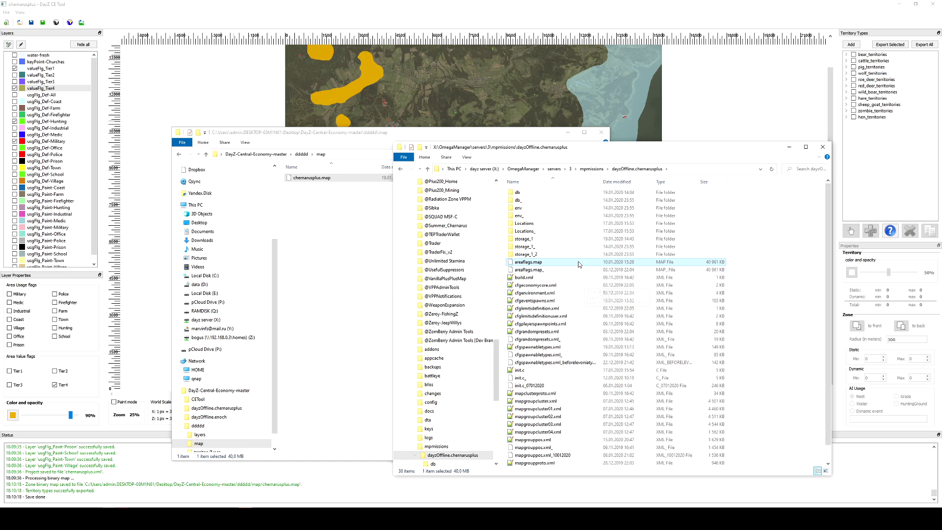
left_click_drag(610, 149, 652, 105)
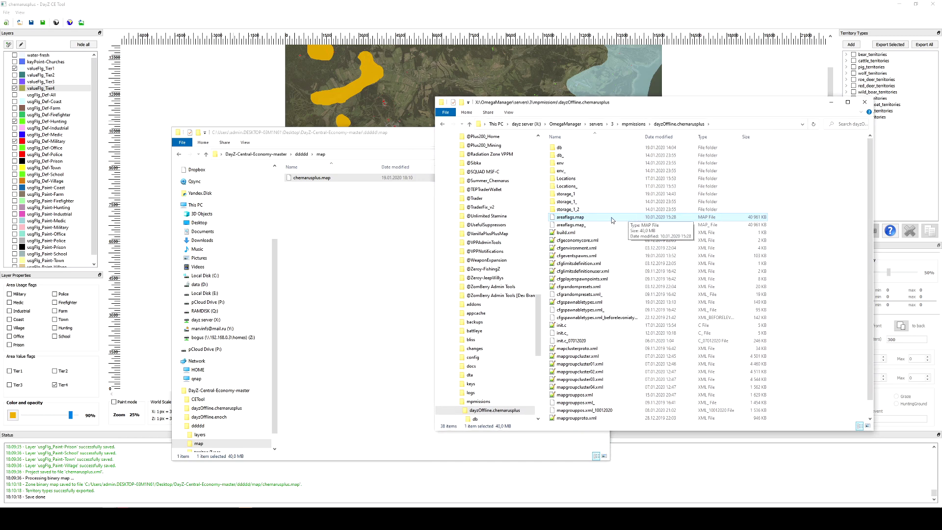
Step: Copy the exported chernarusplus.map from the ddddd map folder into the server's dayzOffline.chernarusplus mission folder
left_click(588, 224)
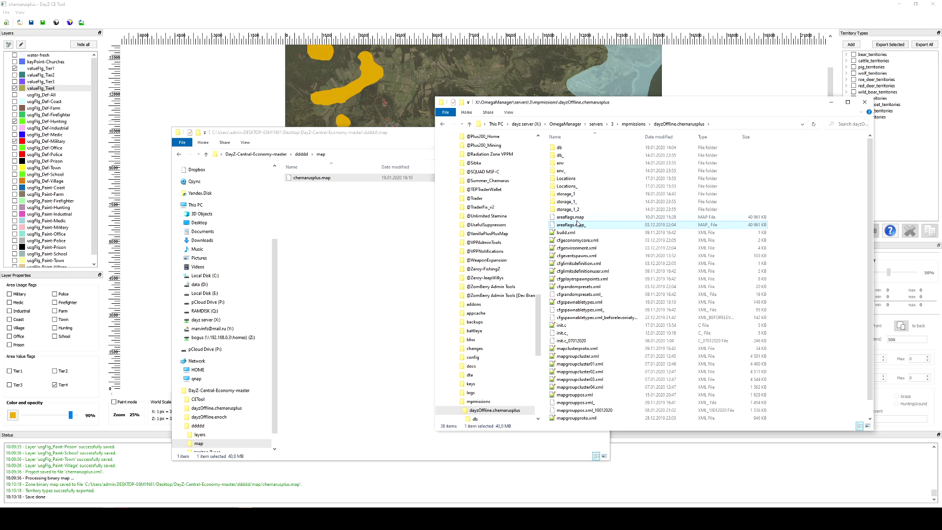
left_click(579, 225)
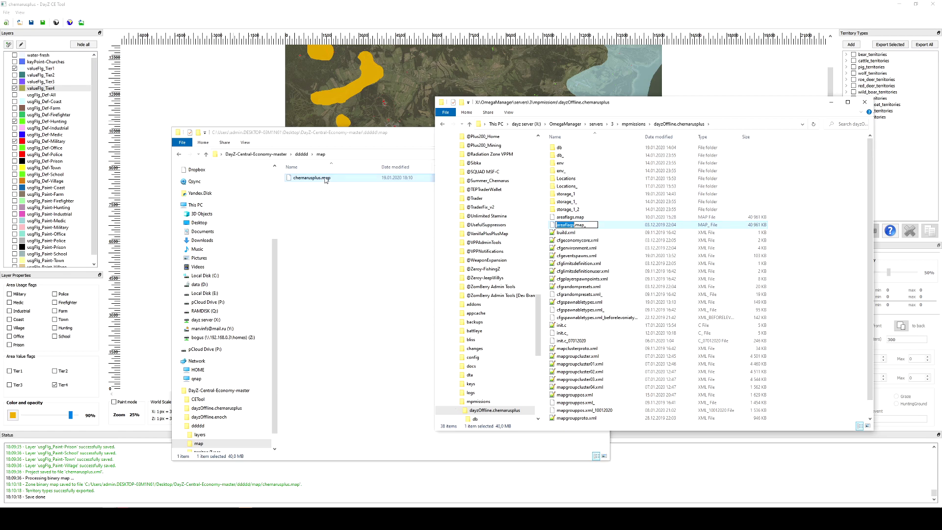
left_click_drag(320, 181, 743, 265)
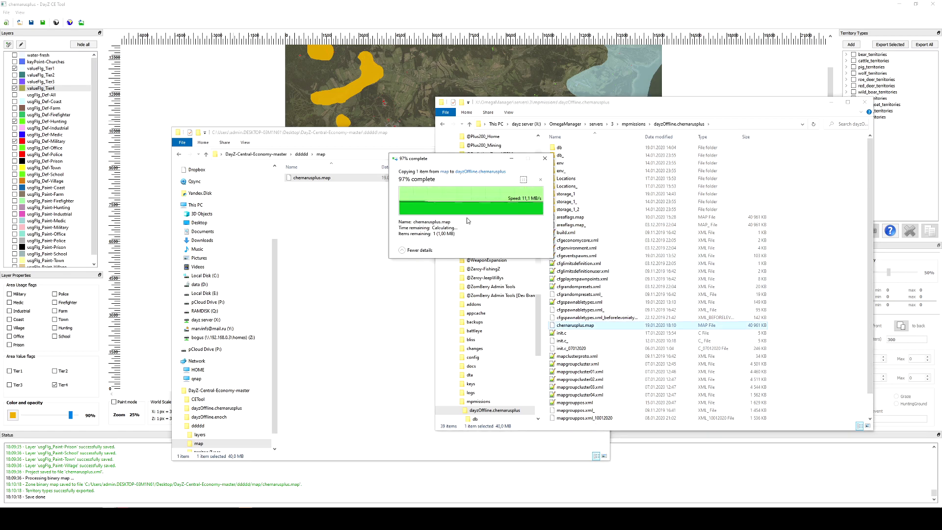
Step: Compare the copied chernarusplus.map with the existing areaflags.map in the mission folder, and switch back to DayZ CE Tool
left_click(580, 327)
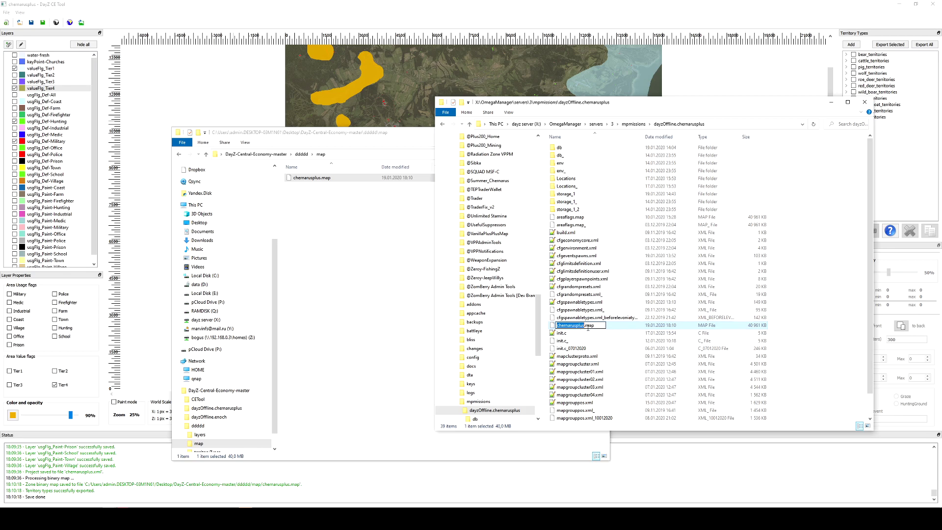
left_click(585, 339)
left_click(604, 328)
left_click(590, 217)
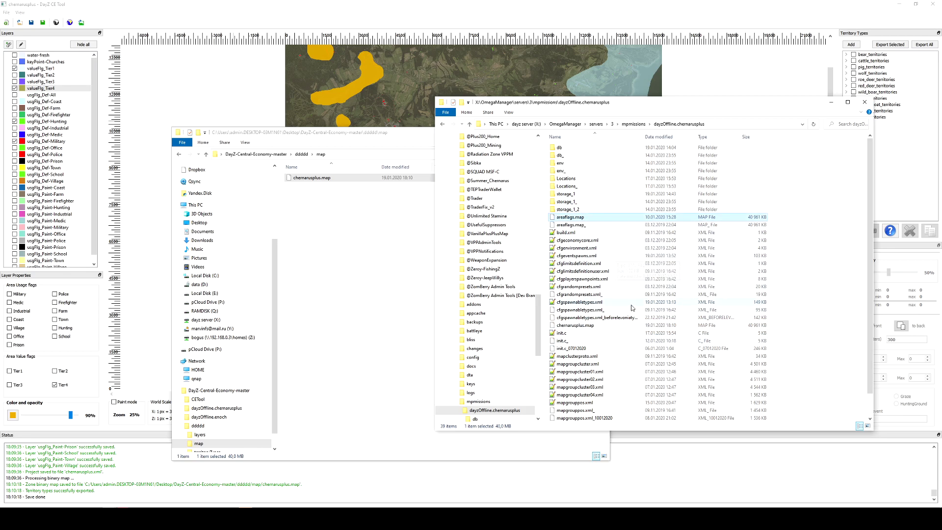
left_click(607, 326)
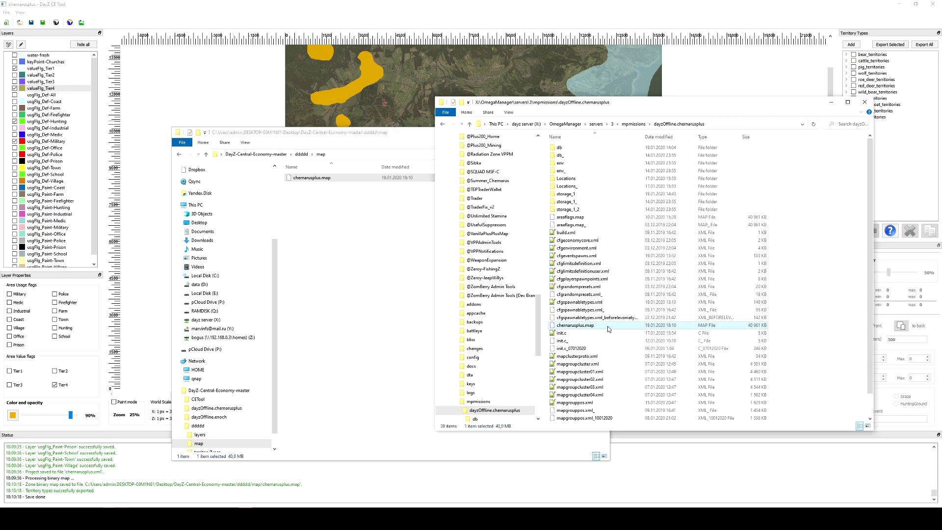
left_click(590, 218)
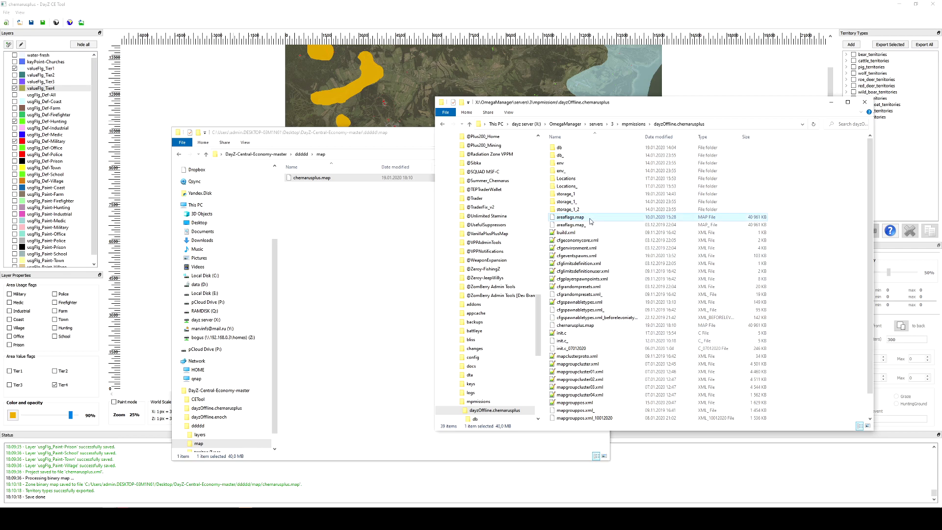
left_click(550, 13)
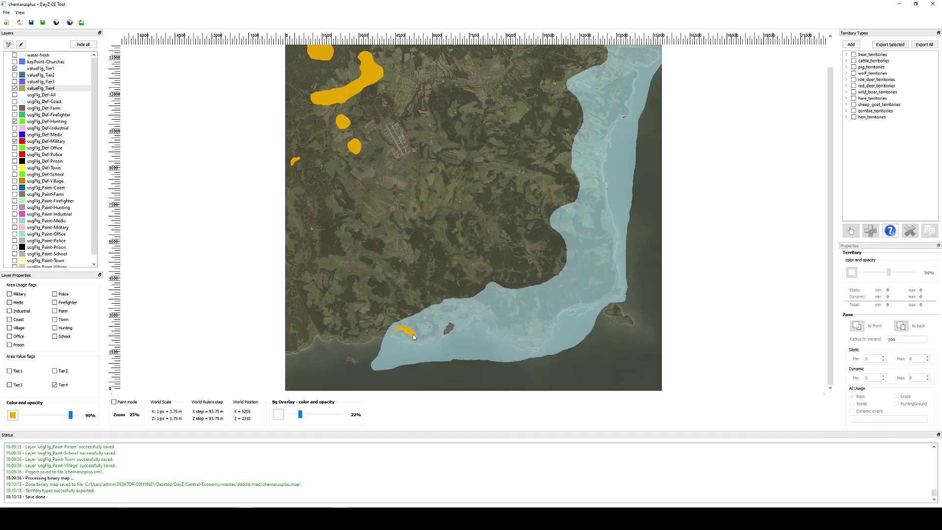